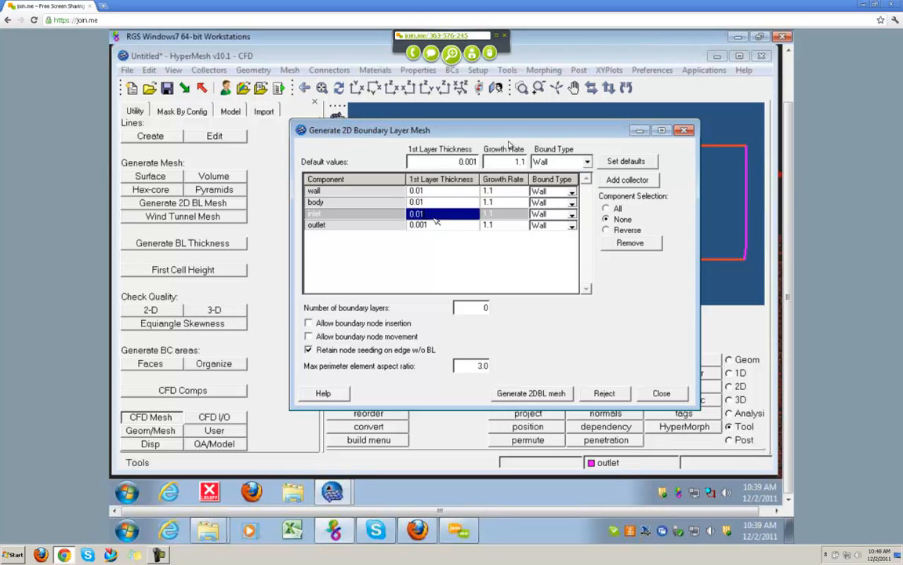
# Step: Set the outlet component's first layer thickness to 0.01
pyautogui.click(436, 225)
pyautogui.press('BackSpace')
pyautogui.write('1')
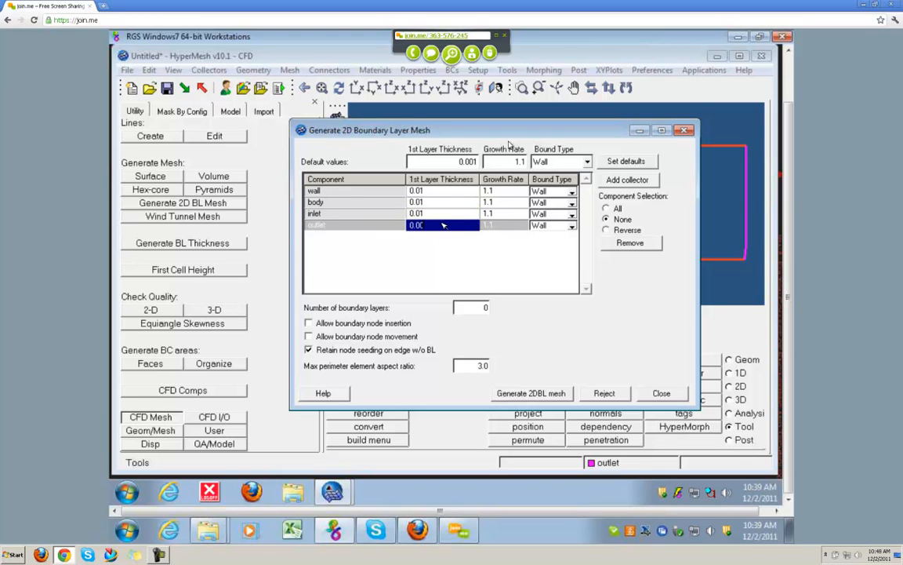
# Step: Set the growth rate to 1.2 for the wall, body, inlet and outlet components
pyautogui.click(504, 193)
pyautogui.click(504, 192)
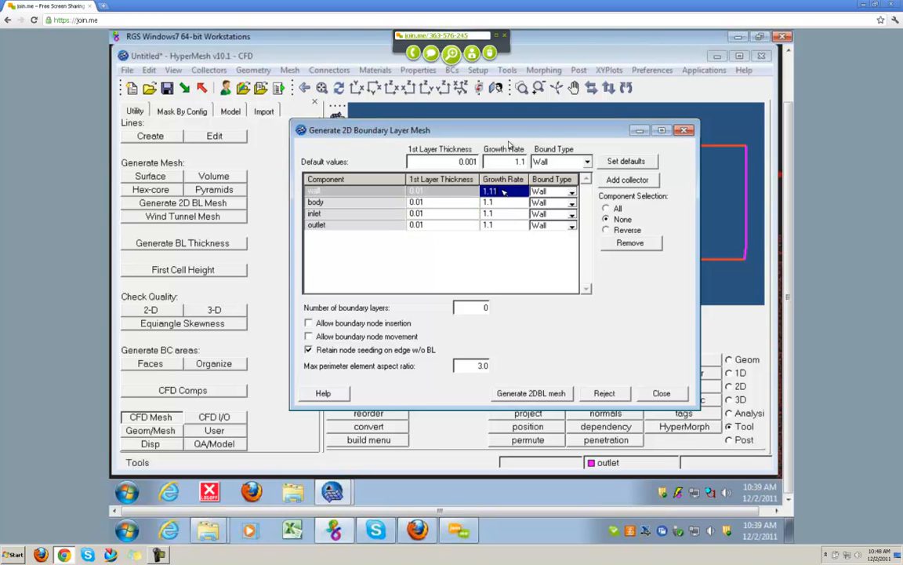
pyautogui.write('2')
pyautogui.click(504, 203)
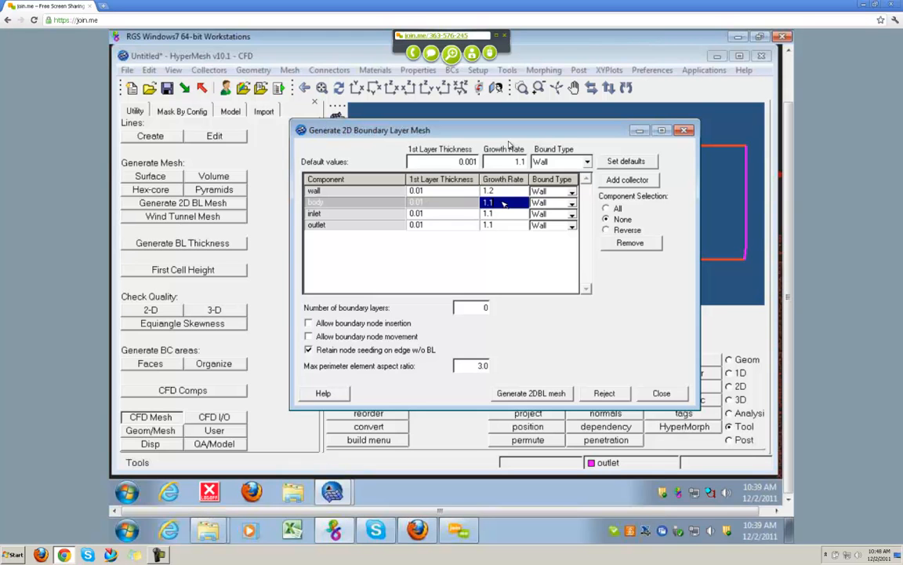
pyautogui.write('1.2')
pyautogui.press('Return')
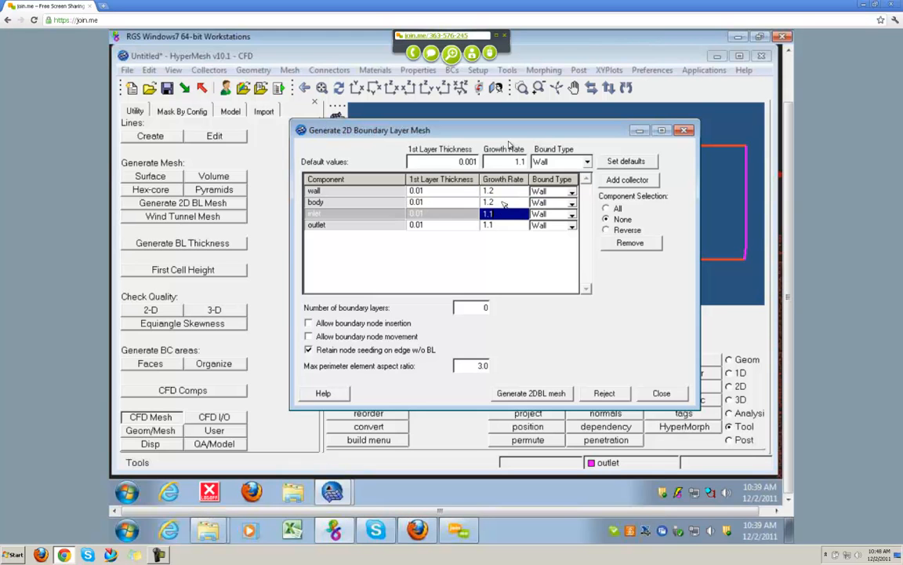
pyautogui.write('1.2')
pyautogui.press('Return')
pyautogui.write('1.2')
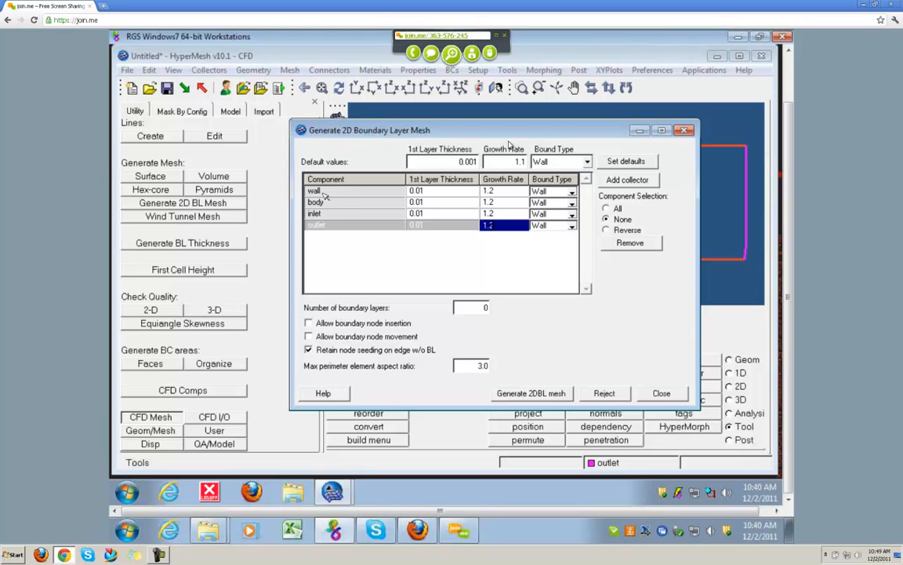
# Step: Assign the Farfield bound type to the wall component and In/Outlet to the inlet and outlet components
pyautogui.click(571, 192)
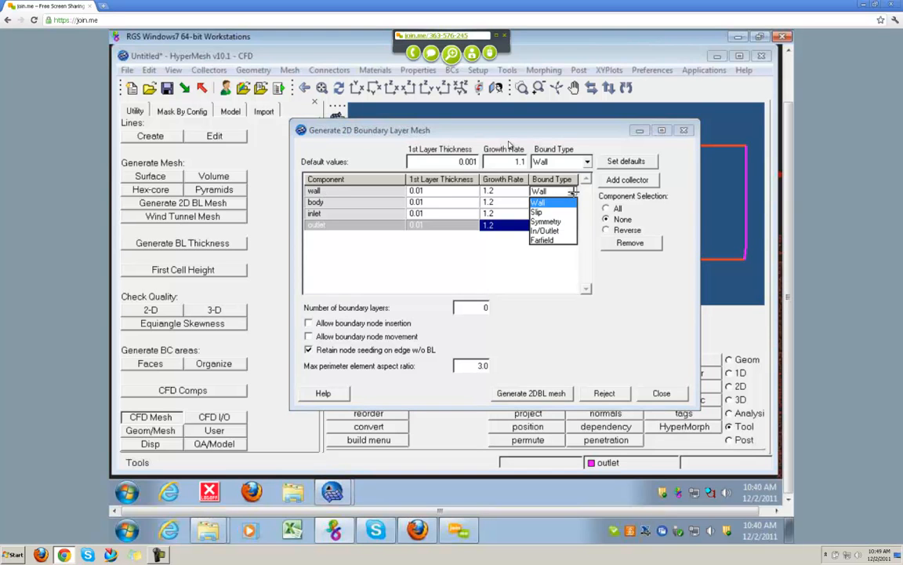
pyautogui.click(542, 240)
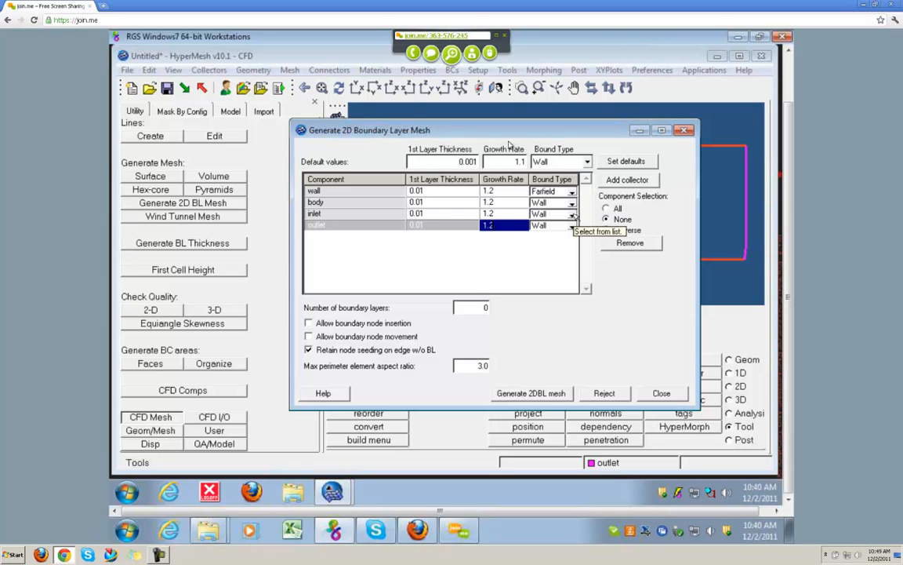
pyautogui.click(572, 225)
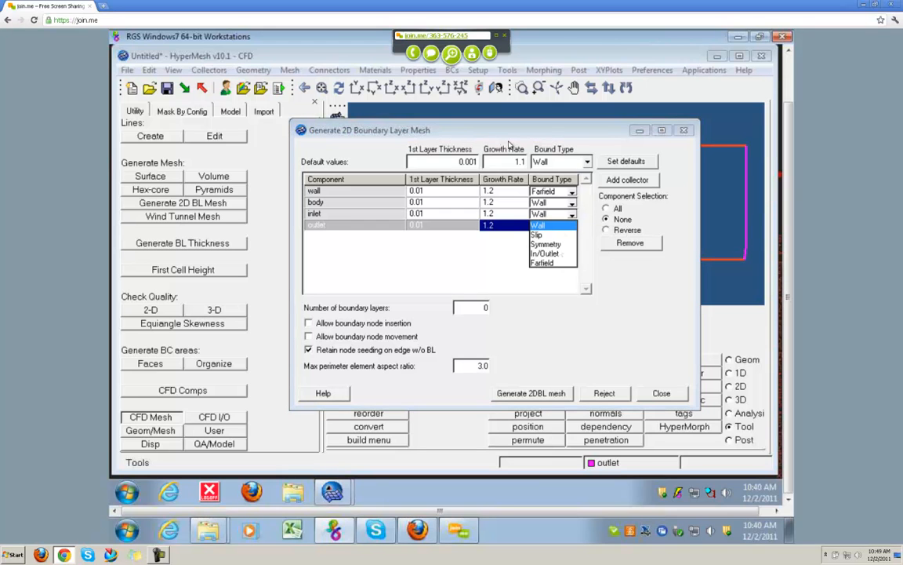
pyautogui.click(556, 254)
pyautogui.click(572, 226)
pyautogui.click(560, 267)
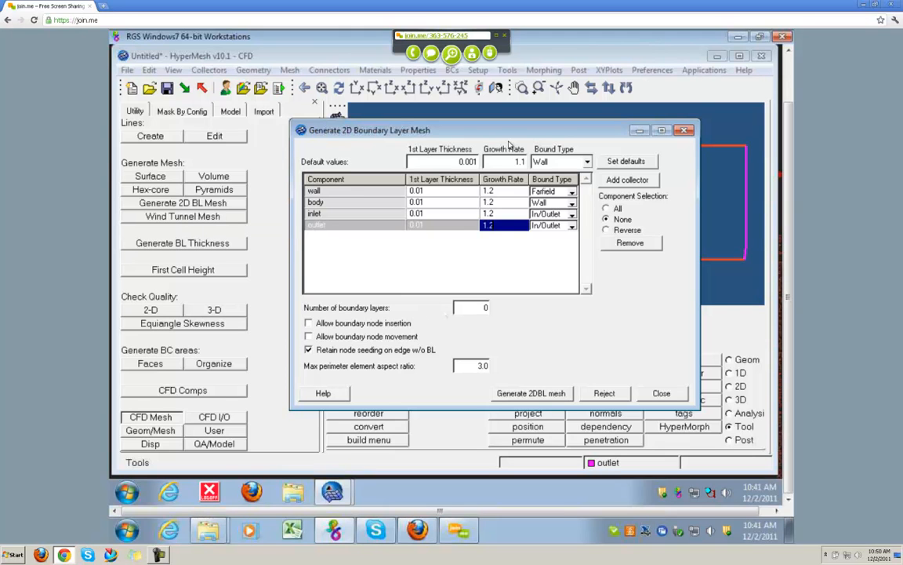
# Step: Set the number of boundary layers to 6 and allow both boundary node insertion and boundary node movement
pyautogui.doubleClick(485, 308)
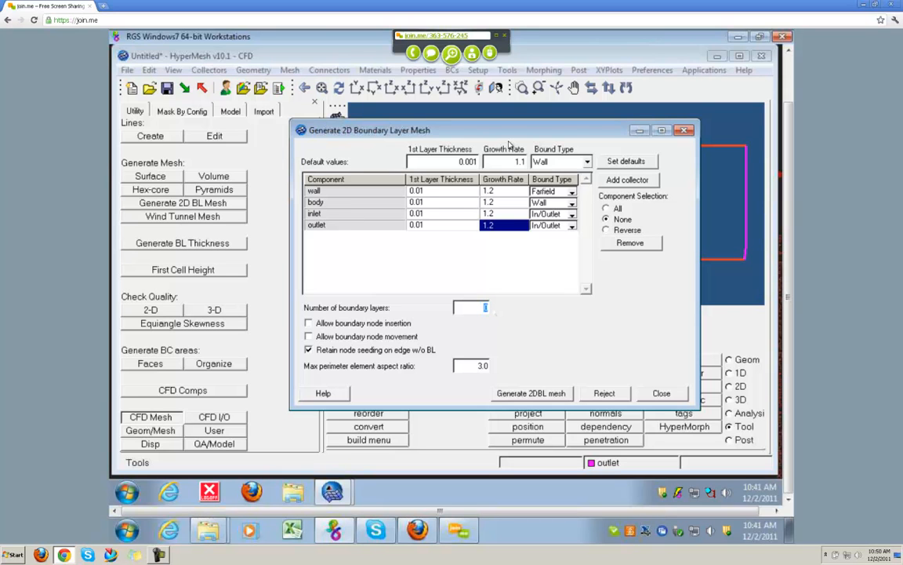
pyautogui.write('6')
pyautogui.press('Tab')
pyautogui.press('space')
pyautogui.press('Tab')
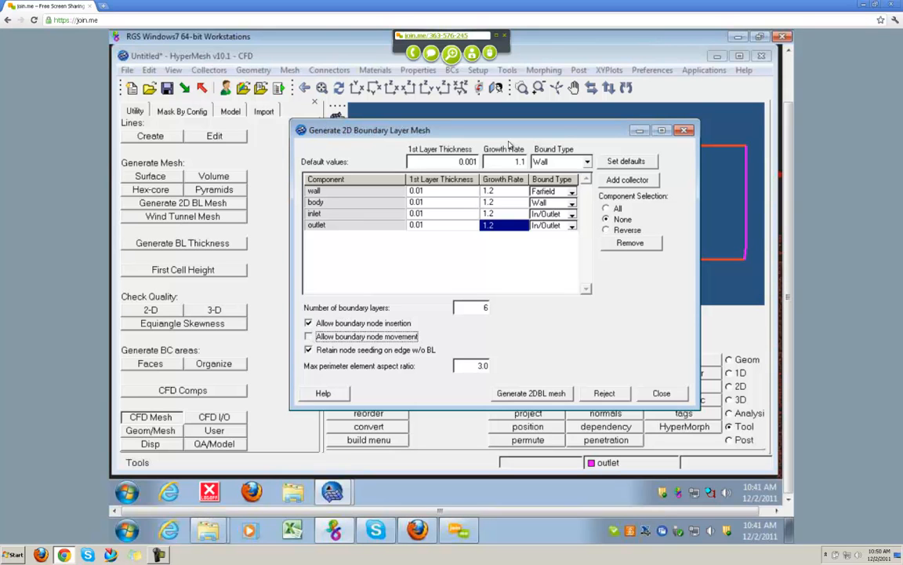
pyautogui.press('space')
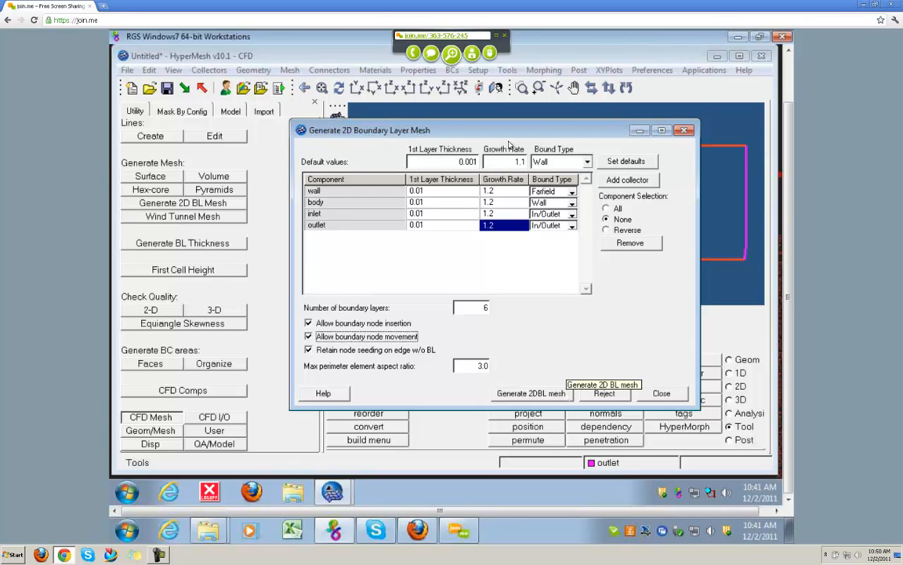
# Step: Try to generate the 2D boundary layer mesh with these settings, and close the mesh dialog
pyautogui.click(563, 392)
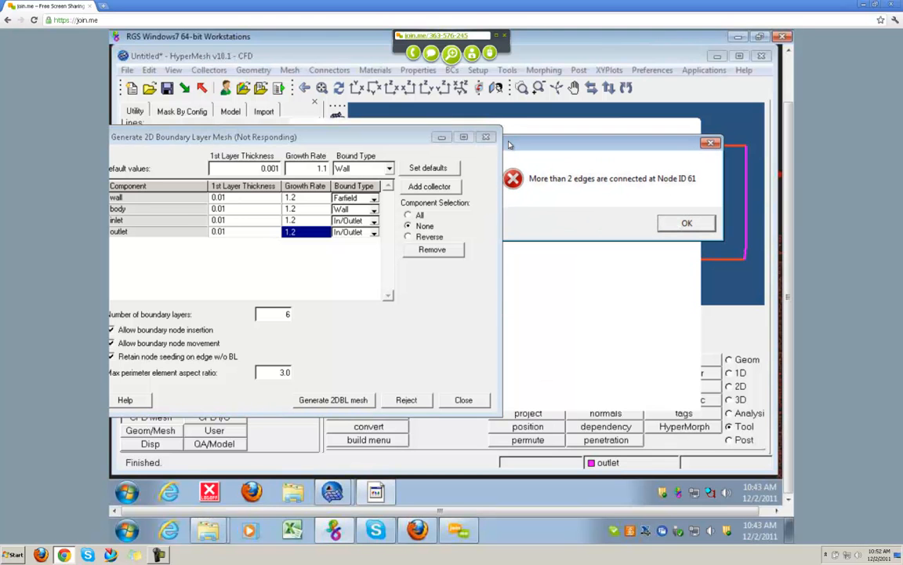
pyautogui.press('Return')
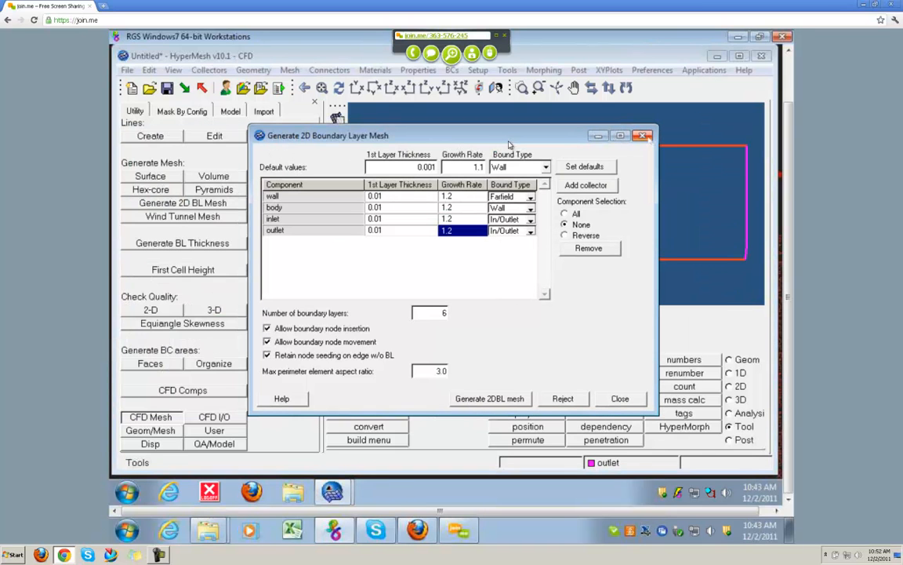
pyautogui.click(621, 398)
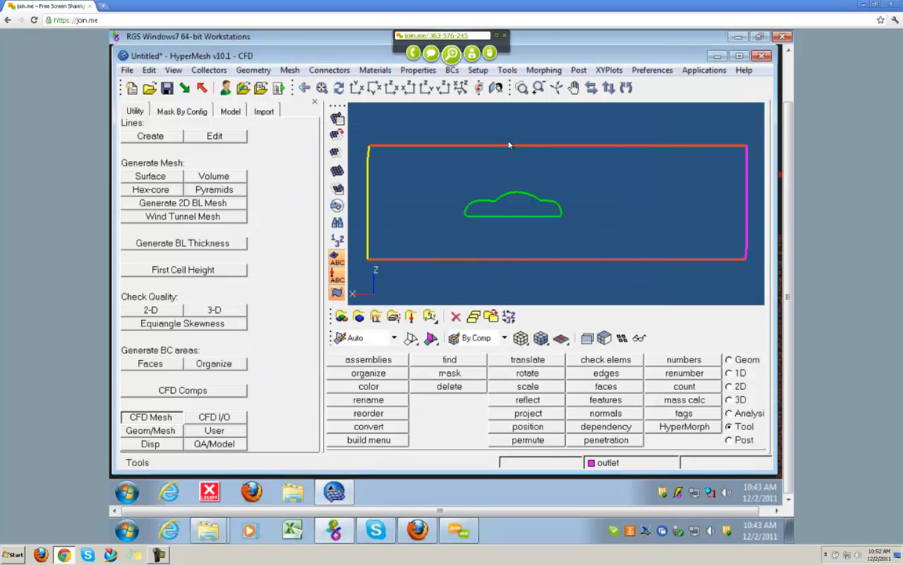
# Step: Search the model's nodes for node ID 61 with the Find tool
pyautogui.click(446, 374)
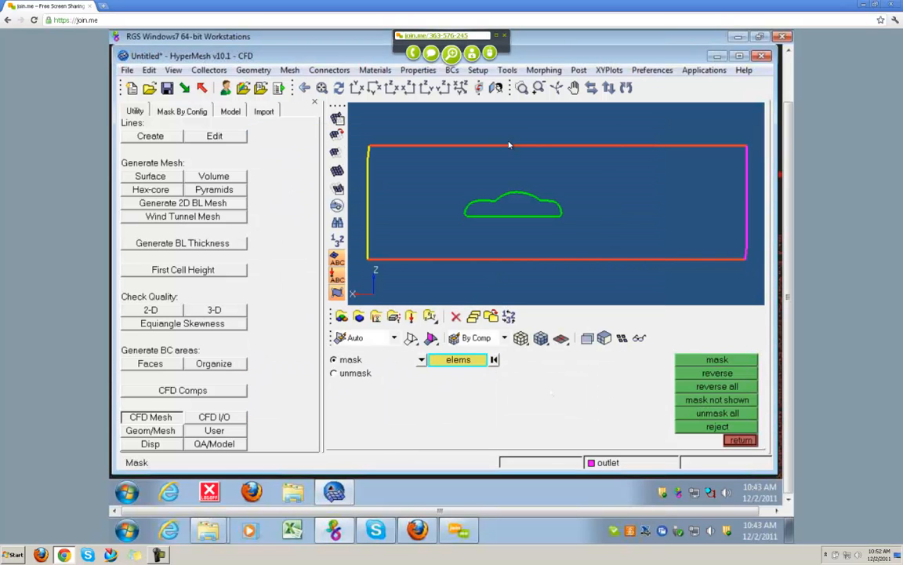
pyautogui.click(745, 438)
pyautogui.click(449, 359)
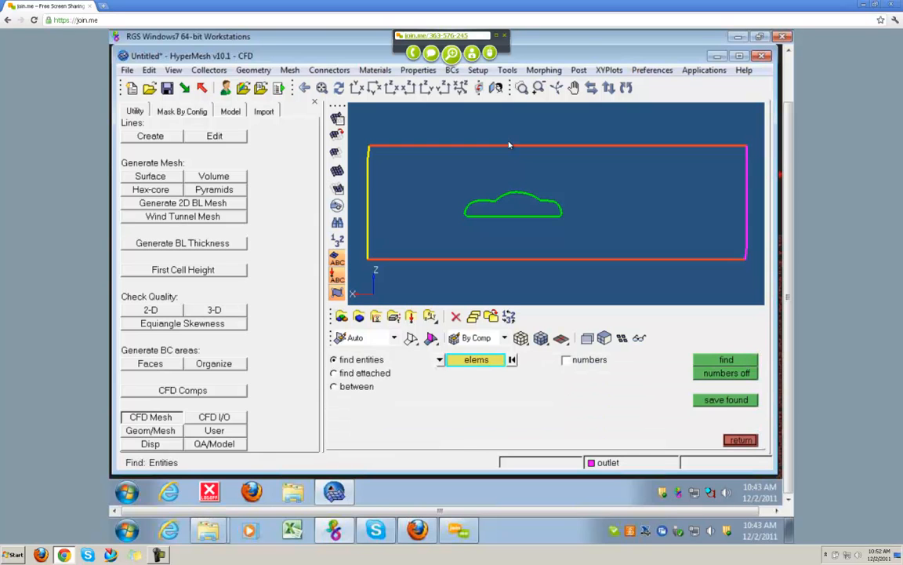
pyautogui.click(440, 359)
pyautogui.click(376, 373)
pyautogui.click(476, 360)
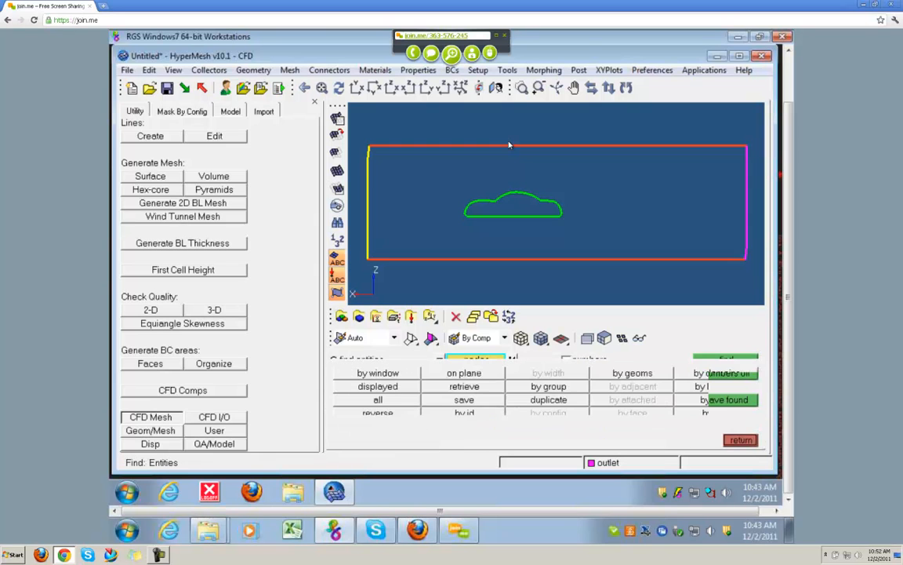
pyautogui.click(476, 413)
pyautogui.write('61')
pyautogui.press('Return')
pyautogui.press('Escape')
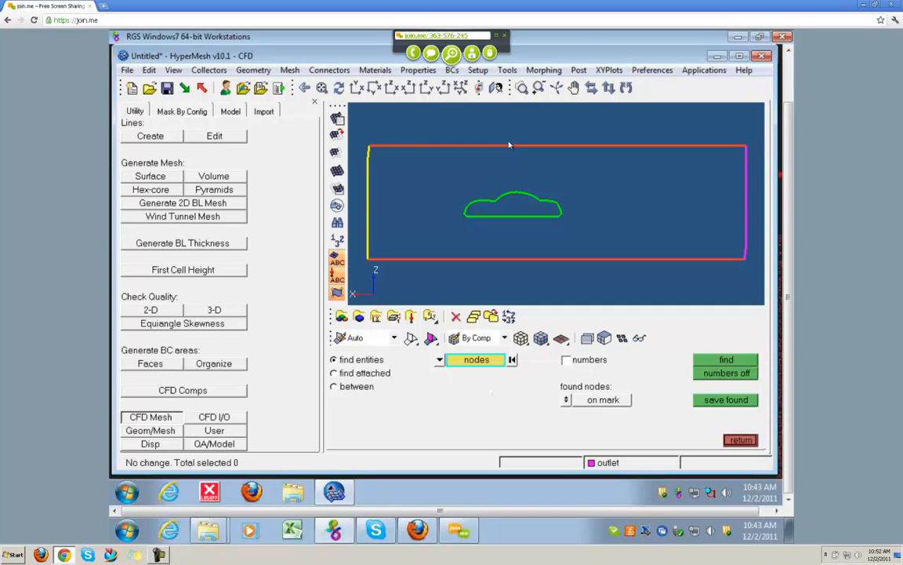
pyautogui.click(485, 362)
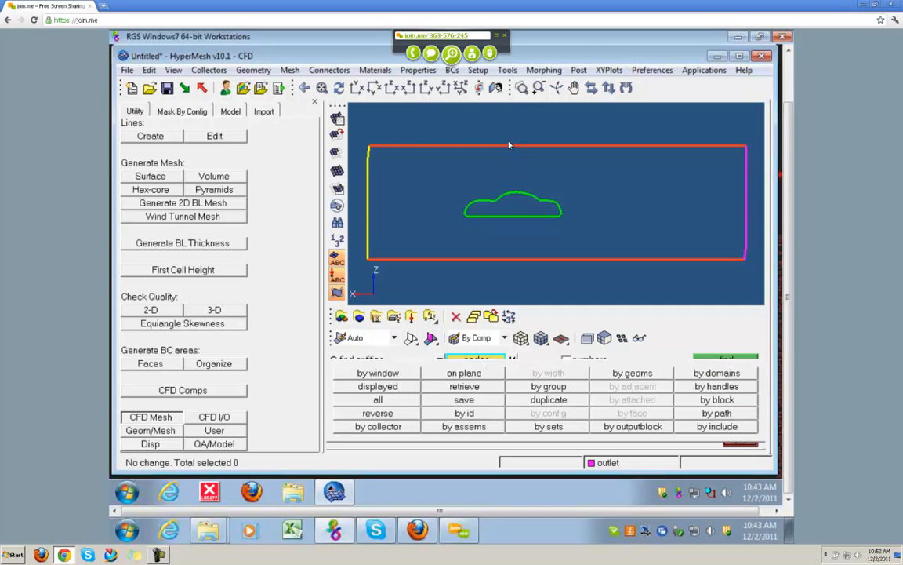
pyautogui.click(478, 414)
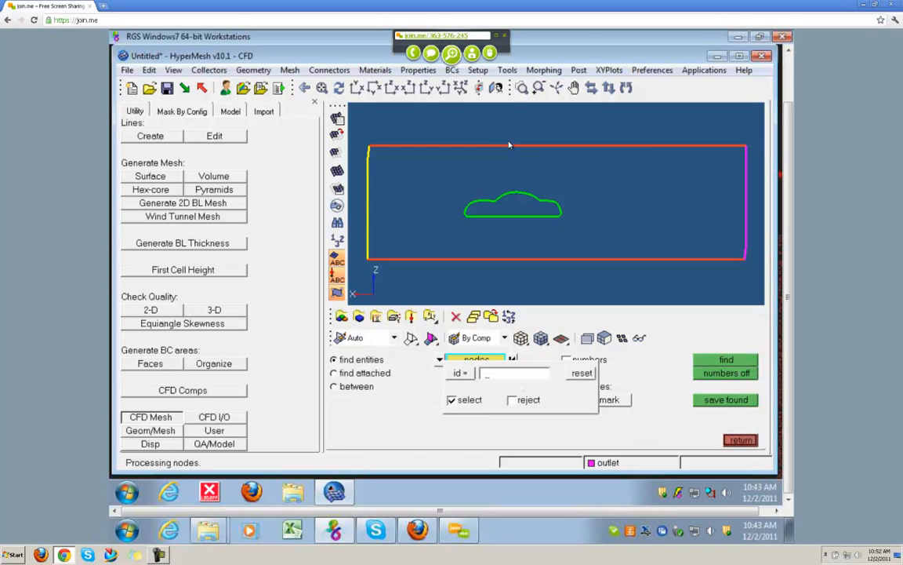
pyautogui.write('61')
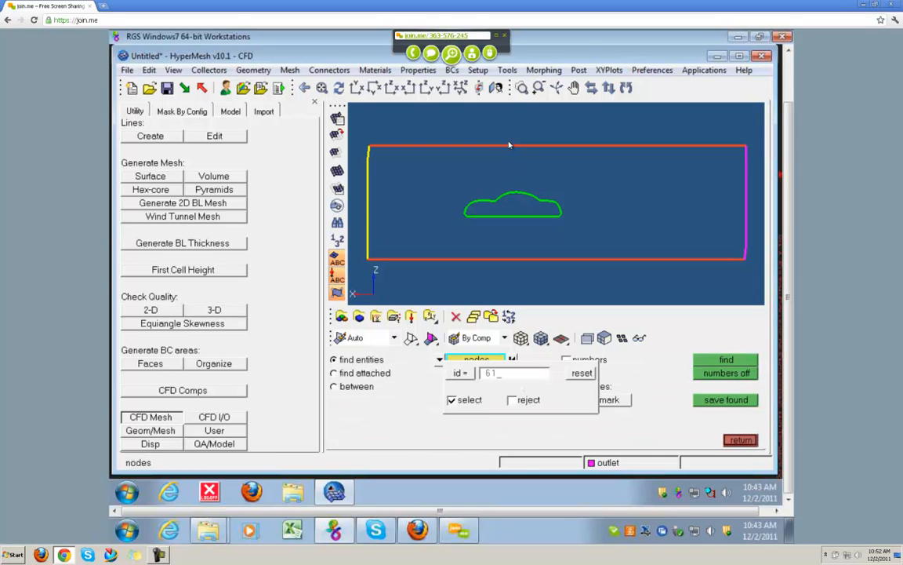
pyautogui.press('Return')
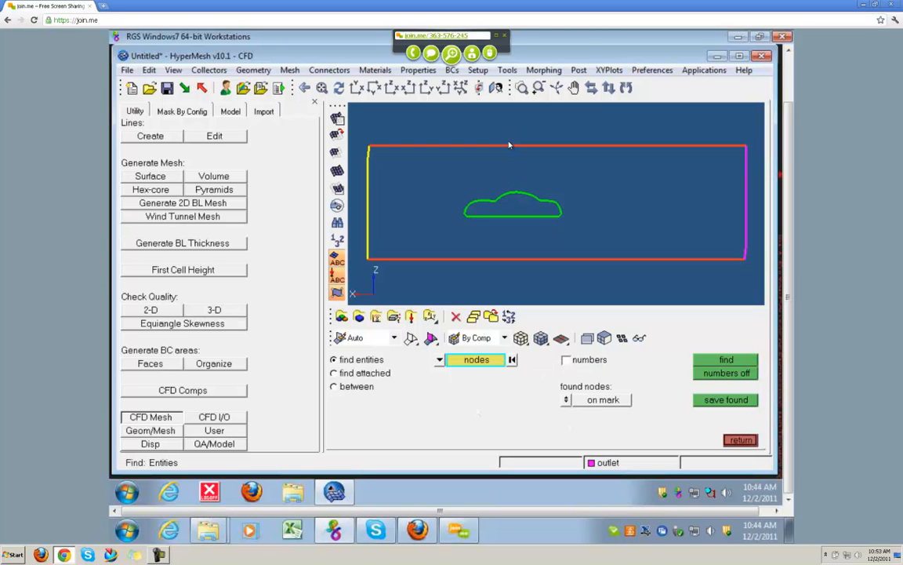
pyautogui.click(740, 439)
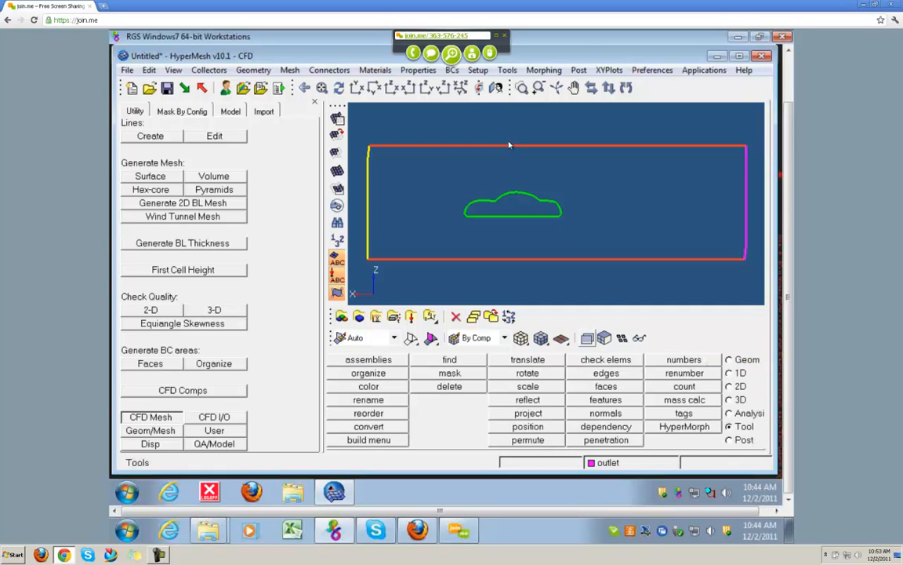
# Step: Retry the 2D boundary layer mesh generation with the same component settings, and close the dialog
pyautogui.click(182, 203)
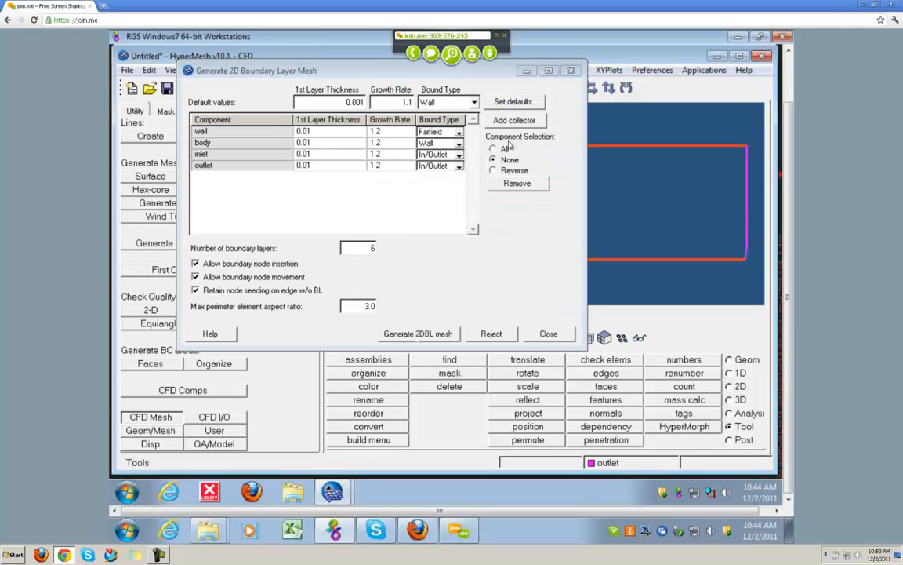
pyautogui.moveTo(471, 70); pyautogui.dragTo(408, 124)
pyautogui.click(379, 388)
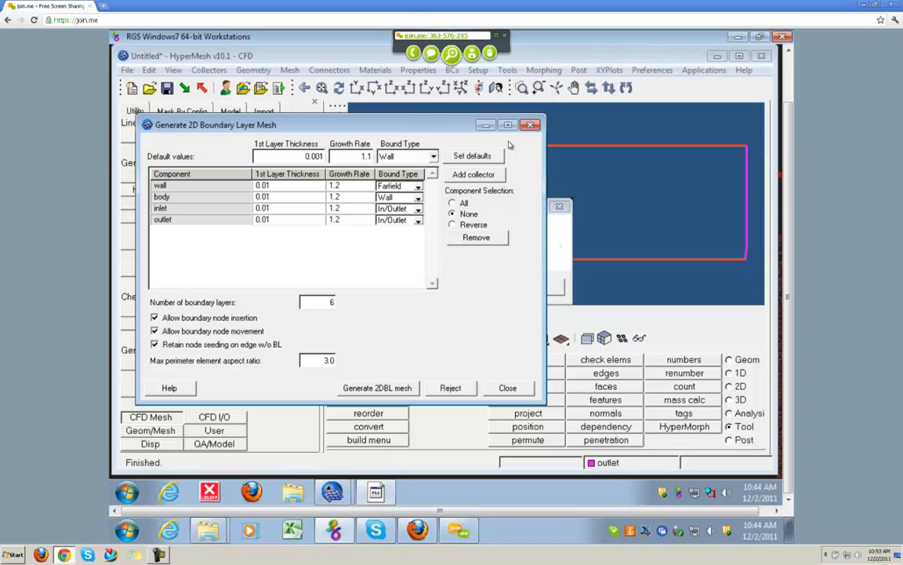
pyautogui.click(556, 287)
pyautogui.moveTo(454, 125); pyautogui.dragTo(424, 117)
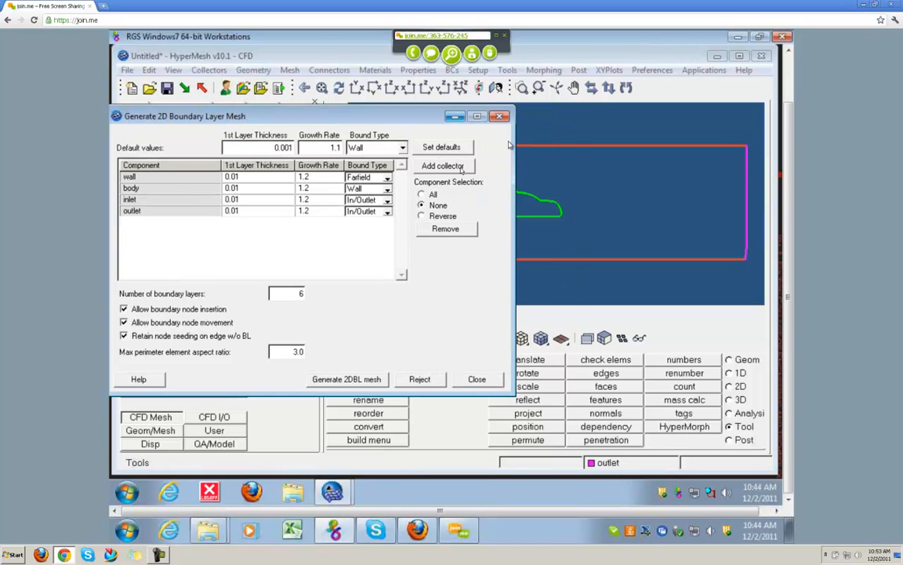
pyautogui.click(478, 379)
# Step: Examine the edges along the green car body outline up close, and return to the full side view
pyautogui.scroll(2, 576, 228)
pyautogui.scroll(-1, 581, 221)
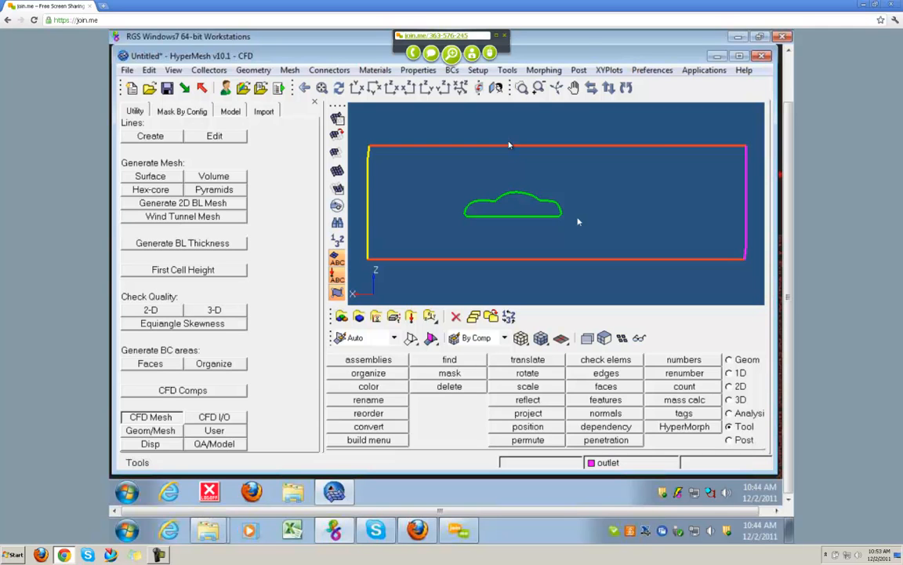
pyautogui.scroll(3, 544, 204)
pyautogui.scroll(5, 585, 213)
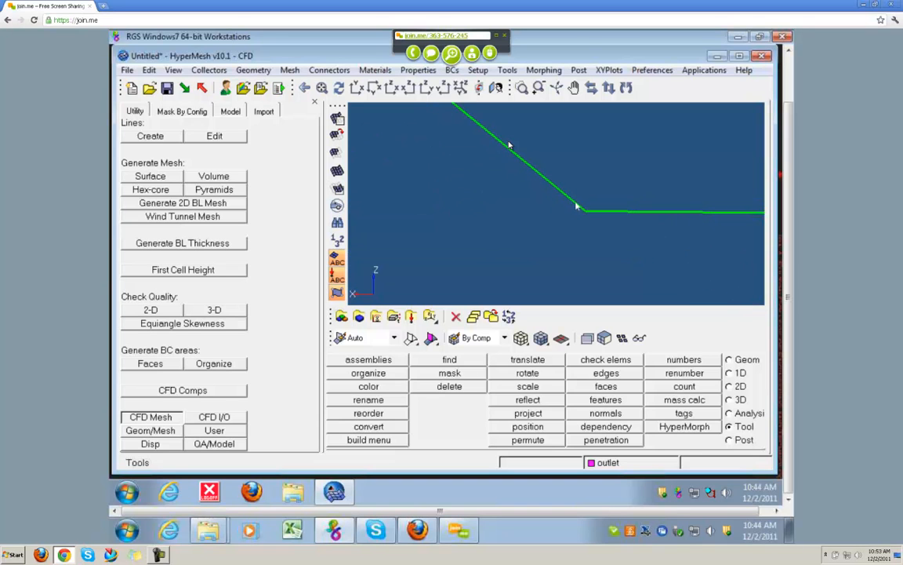
pyautogui.keyDown('ctrl'); pyautogui.moveTo(589, 221); pyautogui.dragTo(561, 235, button='right'); pyautogui.keyUp('ctrl')
pyautogui.scroll(-2, 561, 234)
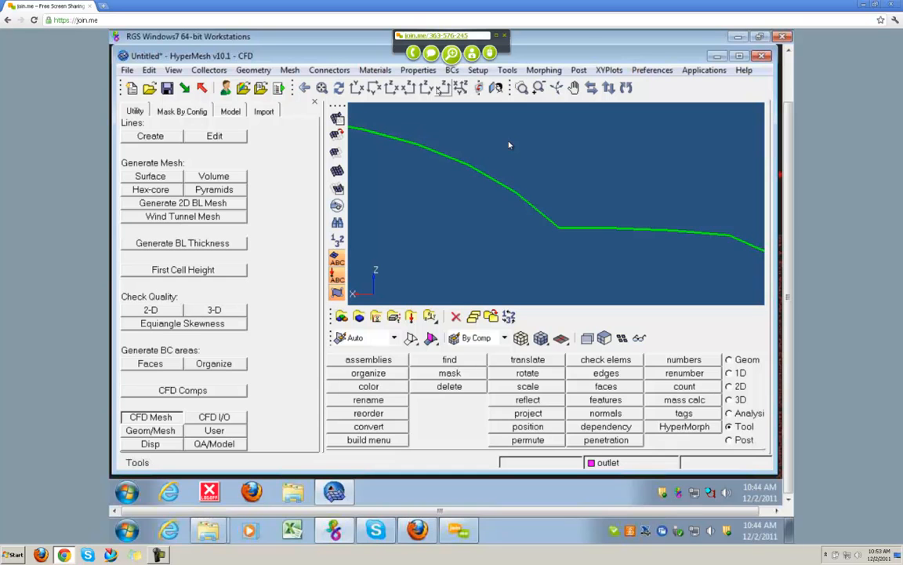
pyautogui.click(425, 87)
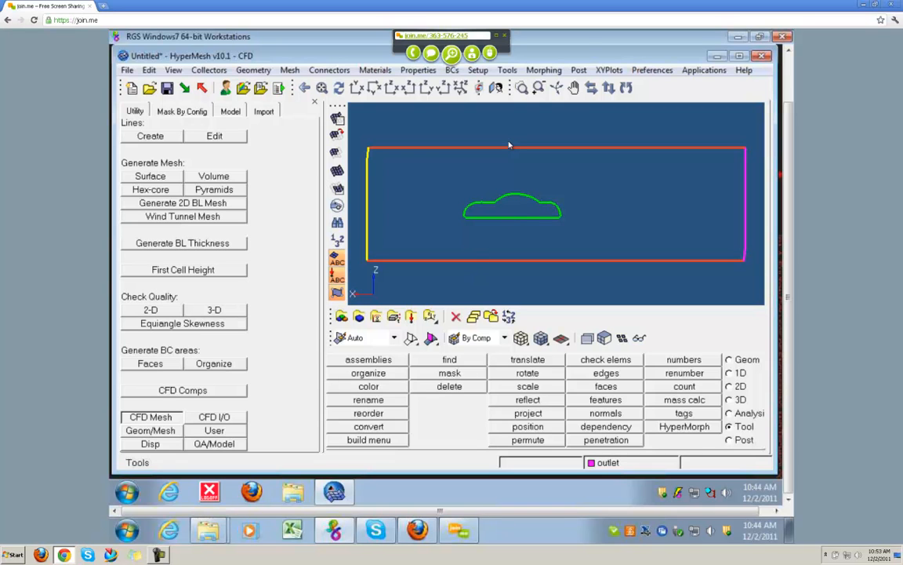
# Step: Delete all the elements of the car body outline inside the rectangular domain
pyautogui.press('F2')
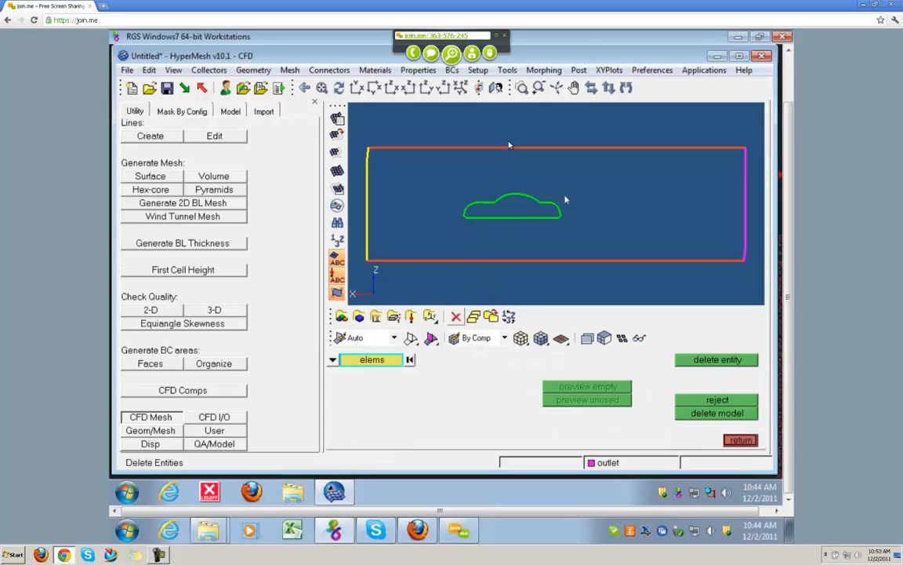
pyautogui.keyDown('shift'); pyautogui.moveTo(462, 180); pyautogui.dragTo(571, 226); pyautogui.keyUp('shift')
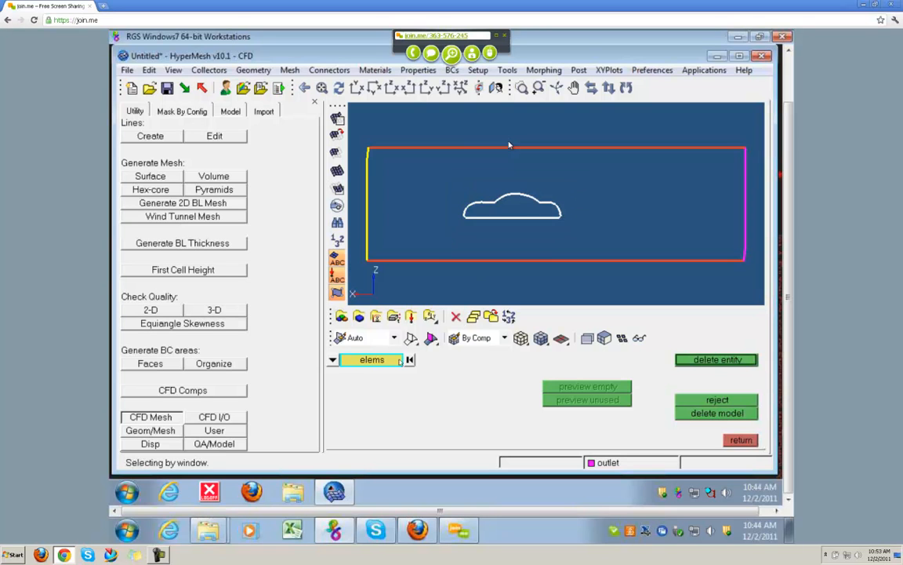
pyautogui.click(679, 362)
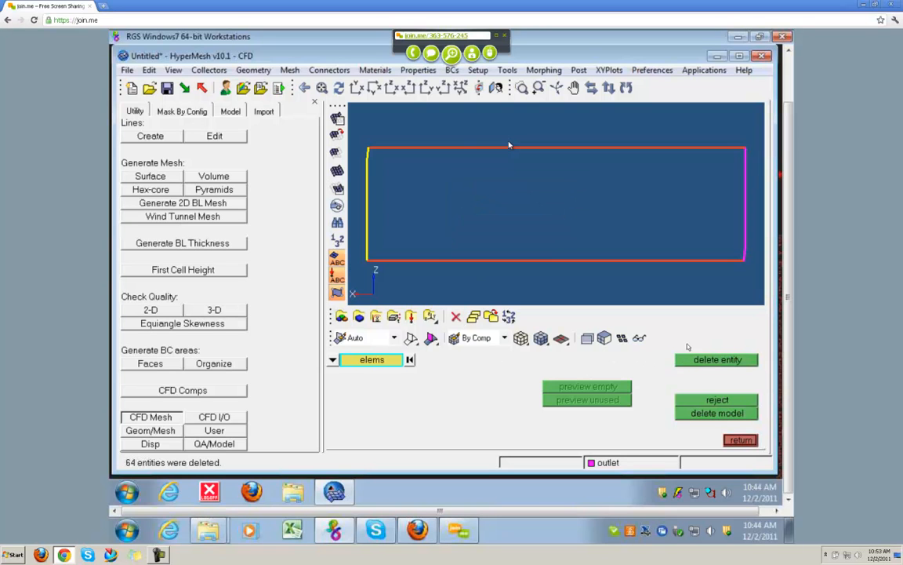
pyautogui.click(740, 440)
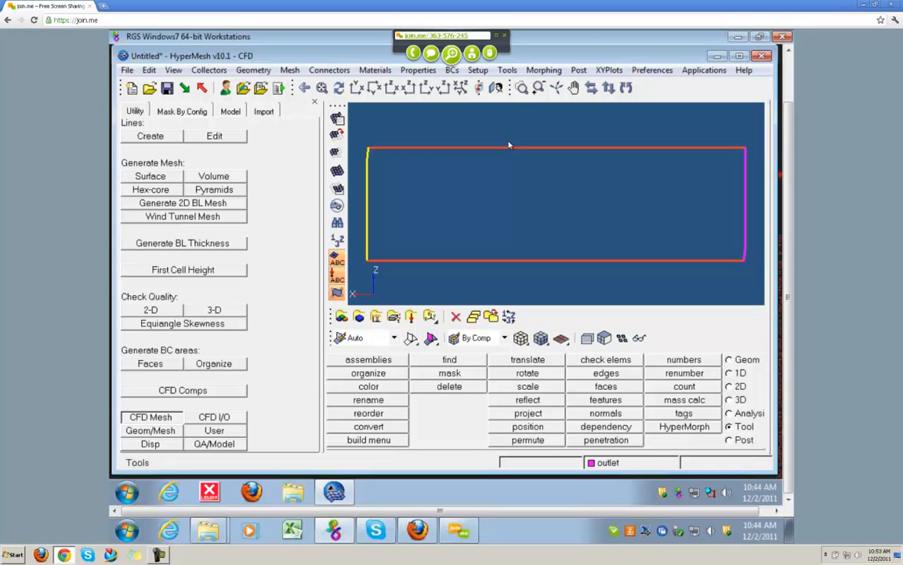
# Step: Start the Line Mesh command and display the geometry lines of the car body outline and rectangular domain
pyautogui.click(730, 374)
pyautogui.click(606, 360)
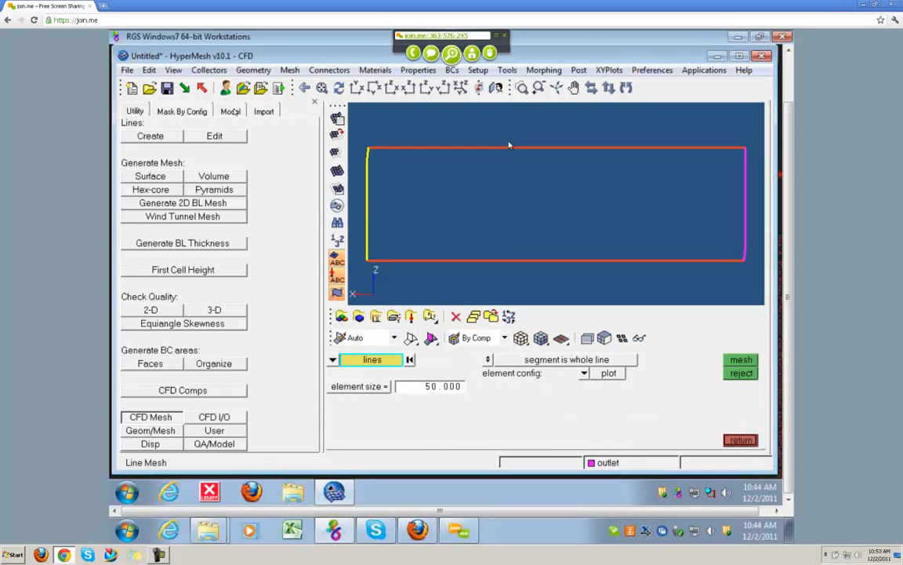
pyautogui.click(231, 111)
pyautogui.click(150, 144)
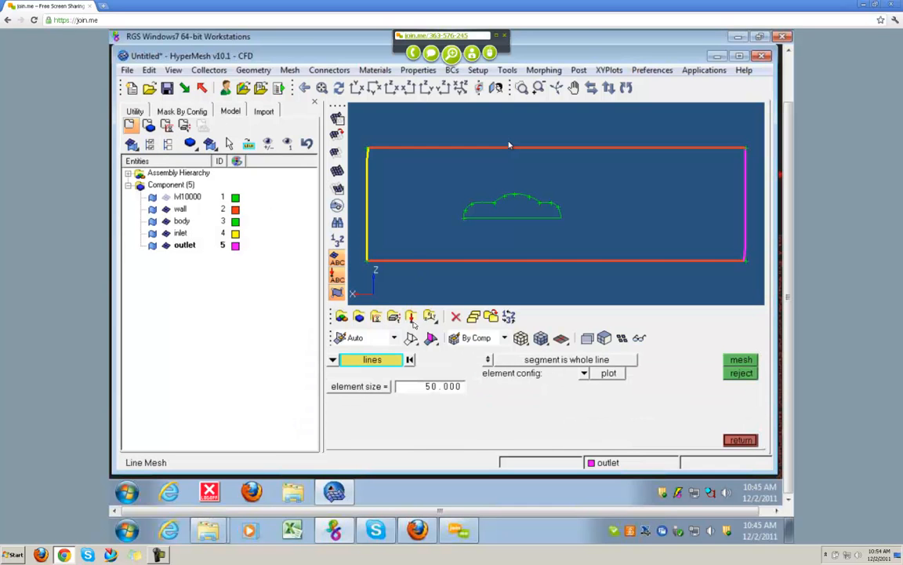
pyautogui.keyDown('shift'); pyautogui.moveTo(581, 172); pyautogui.dragTo(423, 234); pyautogui.keyUp('shift')
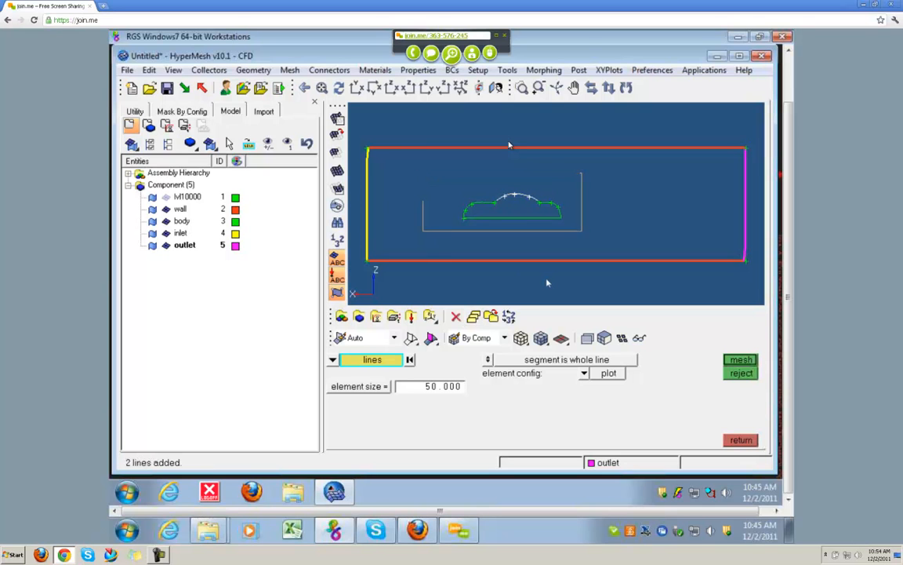
pyautogui.click(585, 374)
pyautogui.click(559, 375)
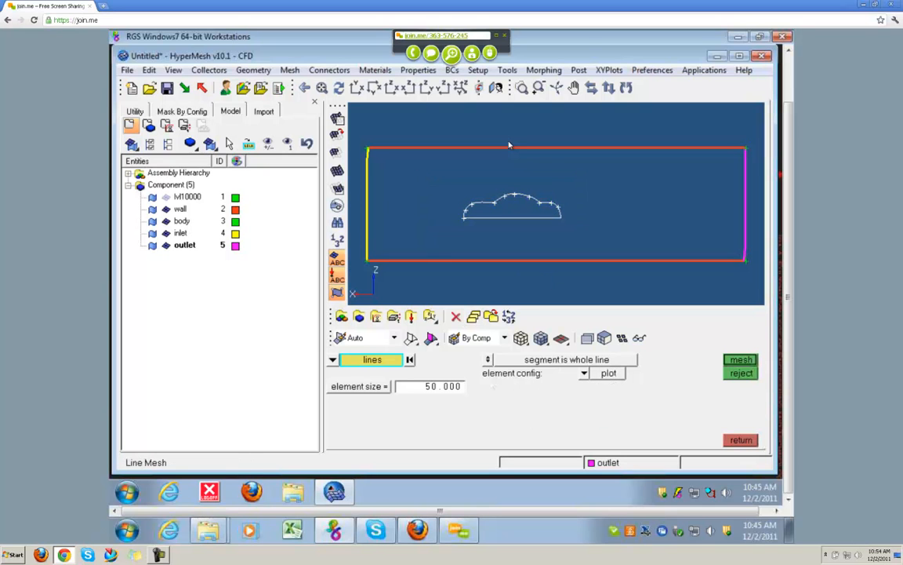
pyautogui.click(454, 387)
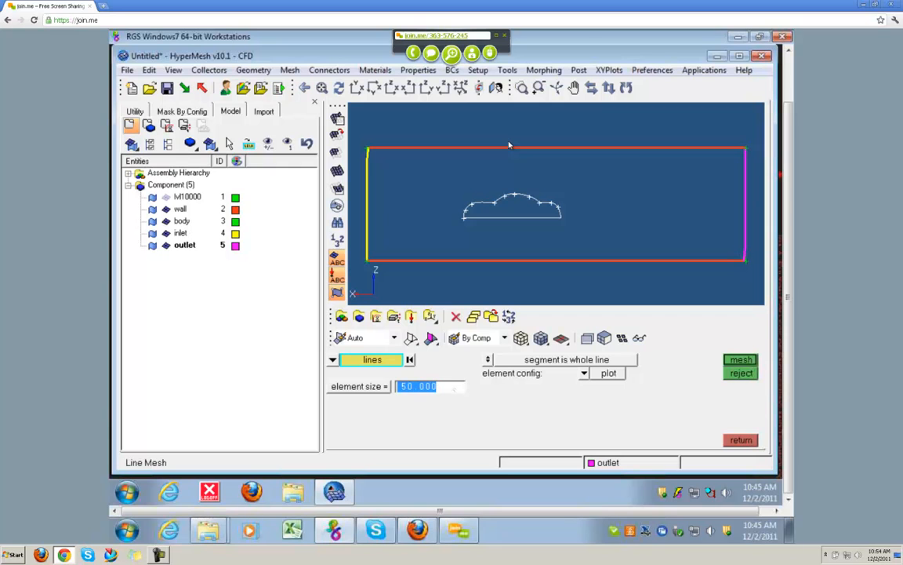
pyautogui.write('25')
pyautogui.press('Return')
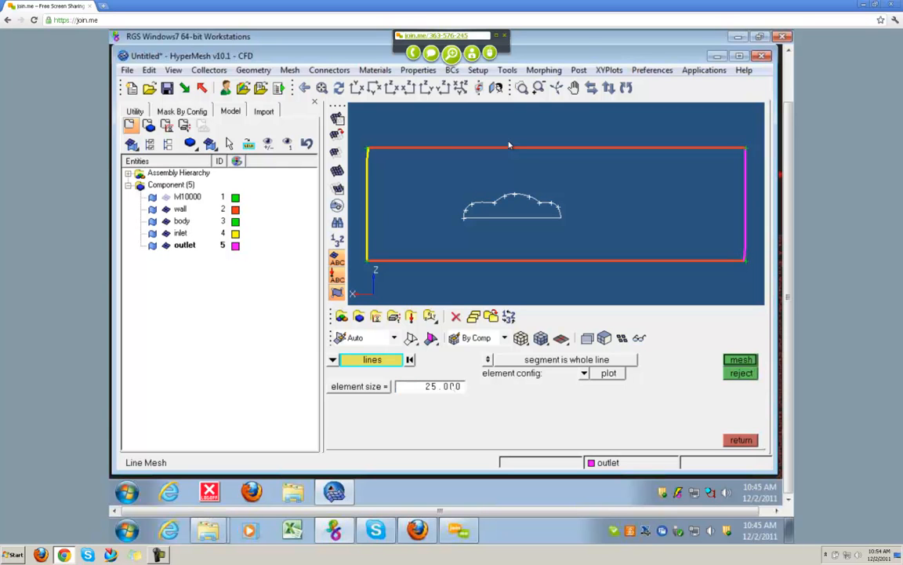
pyautogui.click(443, 386)
pyautogui.write('20')
pyautogui.press('Return')
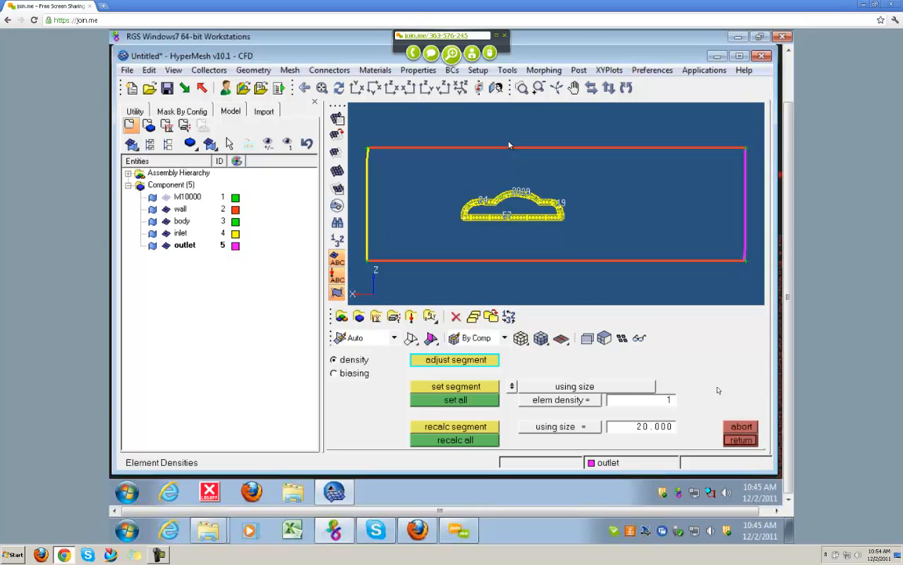
pyautogui.click(742, 427)
pyautogui.click(742, 428)
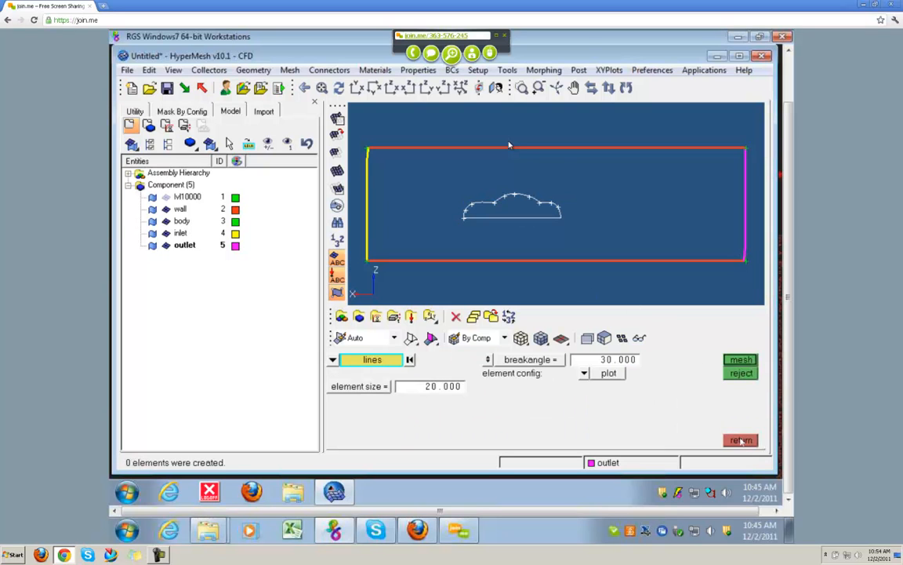
pyautogui.click(742, 440)
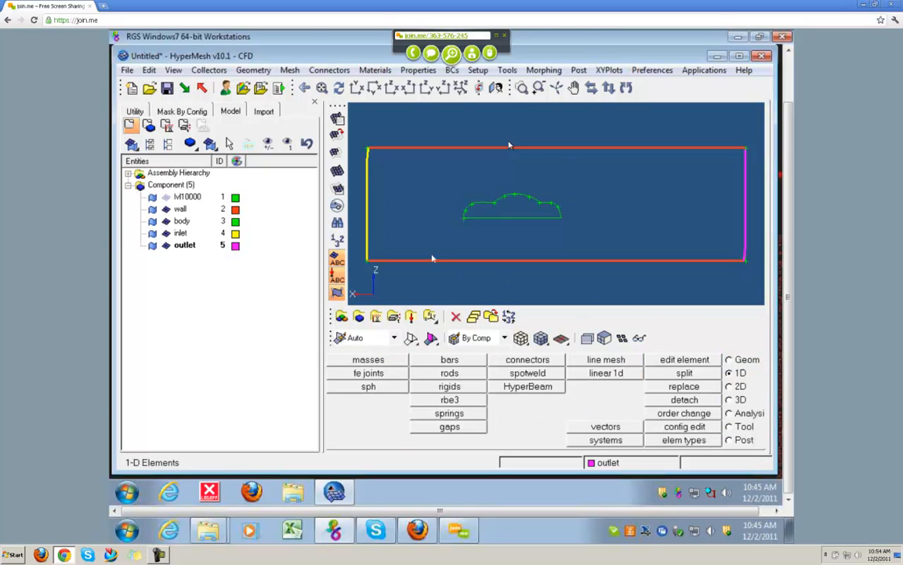
# Step: Delete all displayed elements along the rectangular domain boundary
pyautogui.press('F2')
pyautogui.click(373, 358)
pyautogui.click(378, 386)
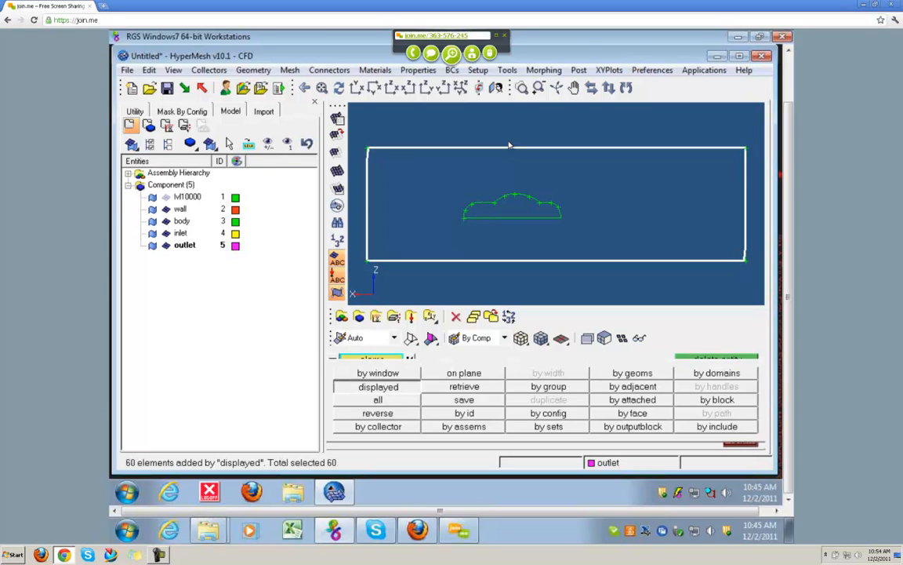
pyautogui.middleClick(509, 145)
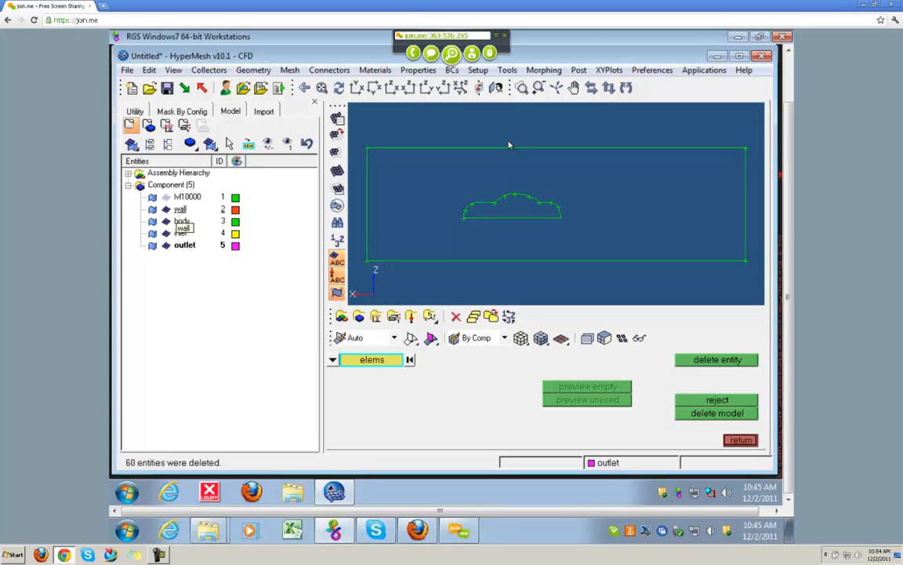
# Step: Make lvl10000 the current component and leave the Delete command
pyautogui.rightClick(184, 197)
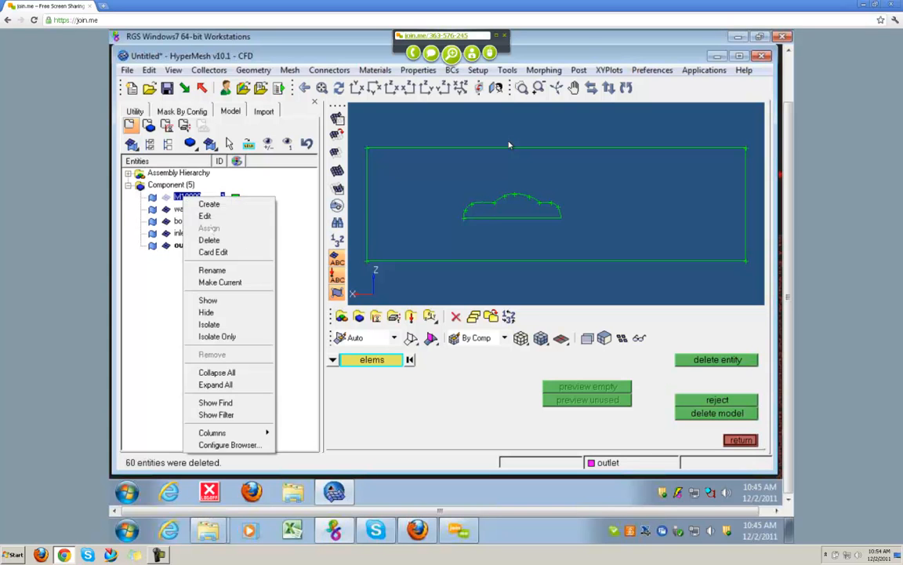
pyautogui.click(220, 282)
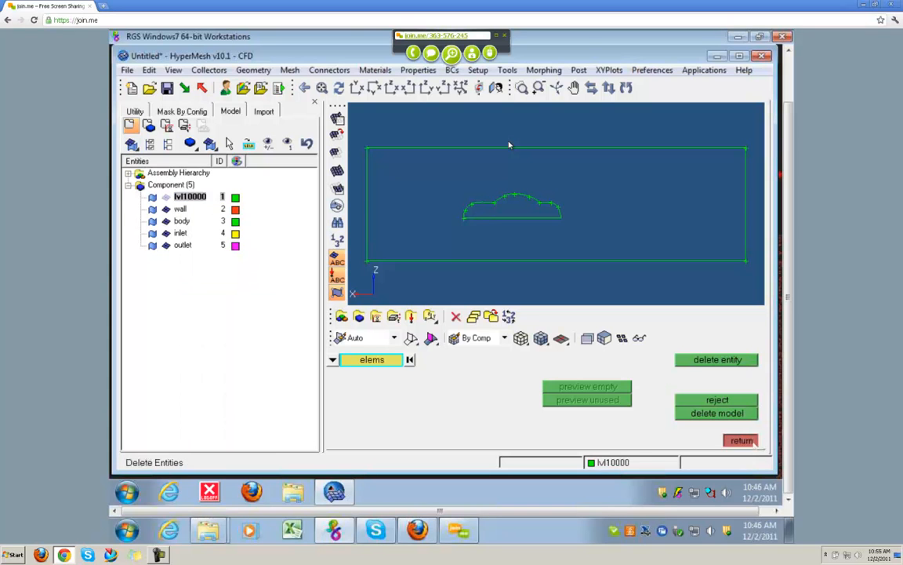
pyautogui.click(741, 440)
# Step: Line mesh the four outer rectangle lines with element size 200 and a break angle of 30
pyautogui.click(606, 359)
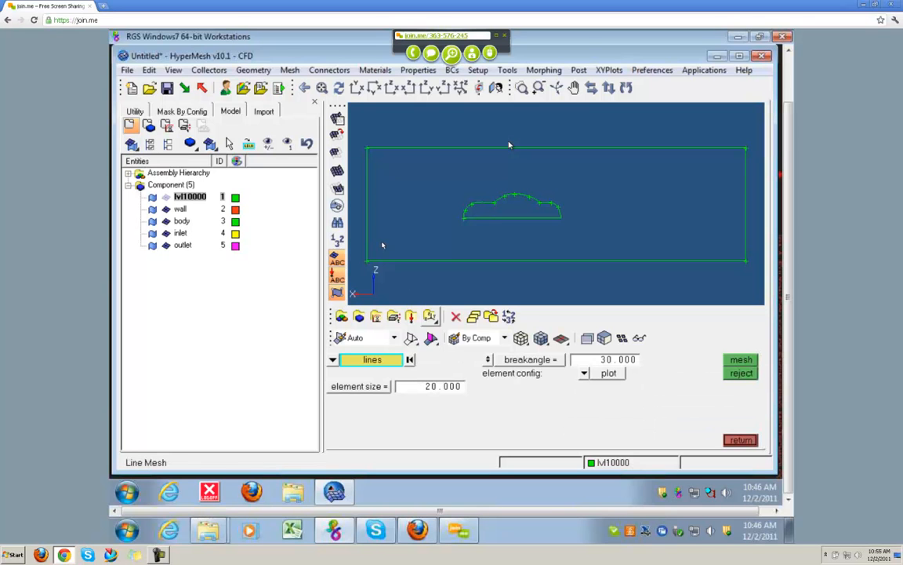
pyautogui.keyDown('shift'); pyautogui.moveTo(354, 133); pyautogui.dragTo(413, 282); pyautogui.keyUp('shift')
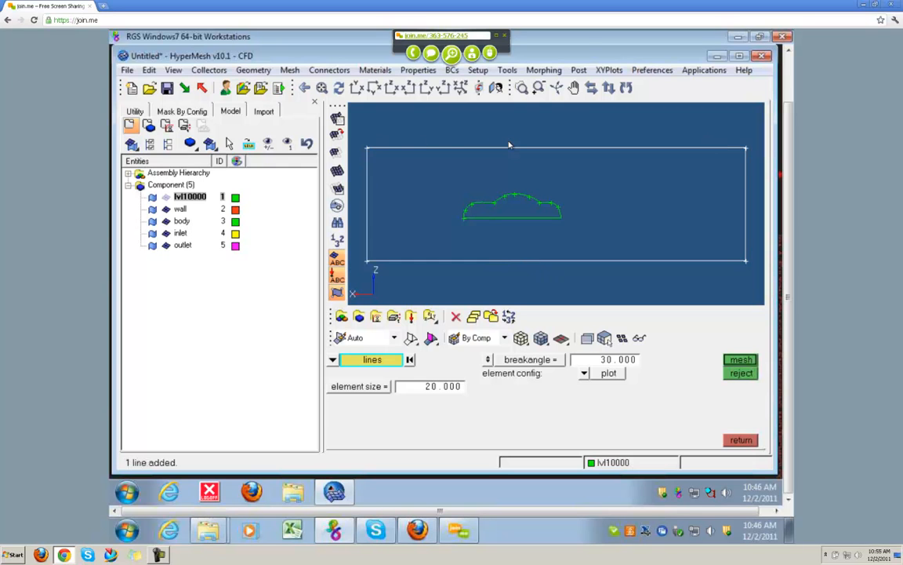
pyautogui.click(488, 360)
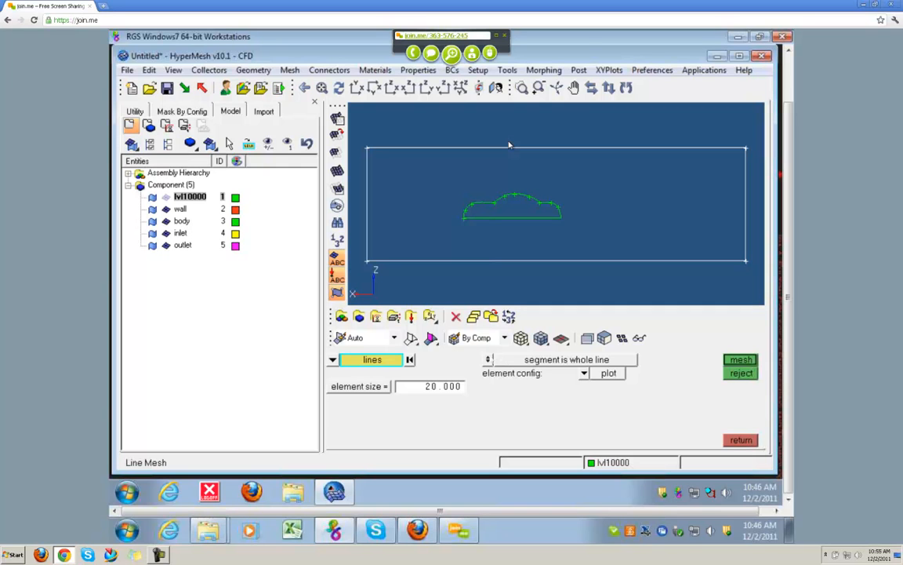
pyautogui.click(488, 359)
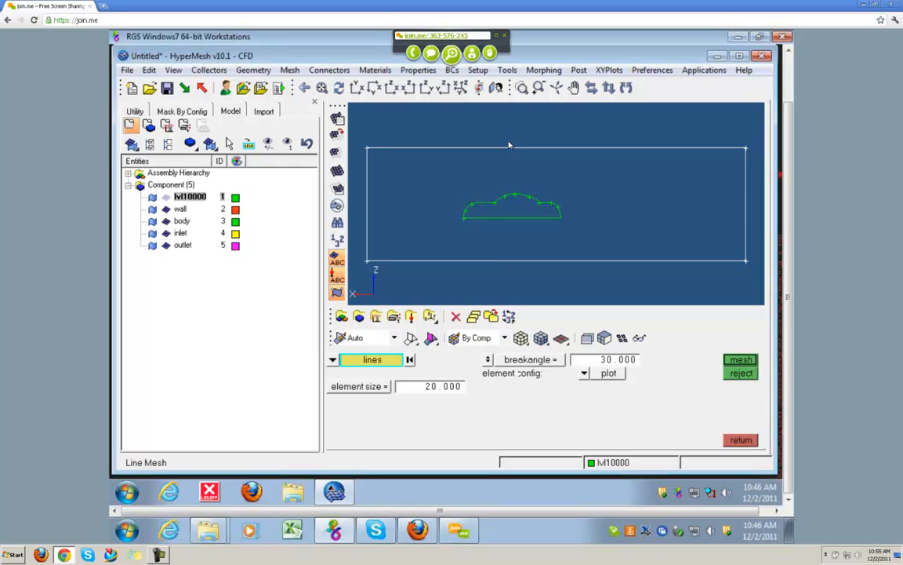
pyautogui.click(435, 387)
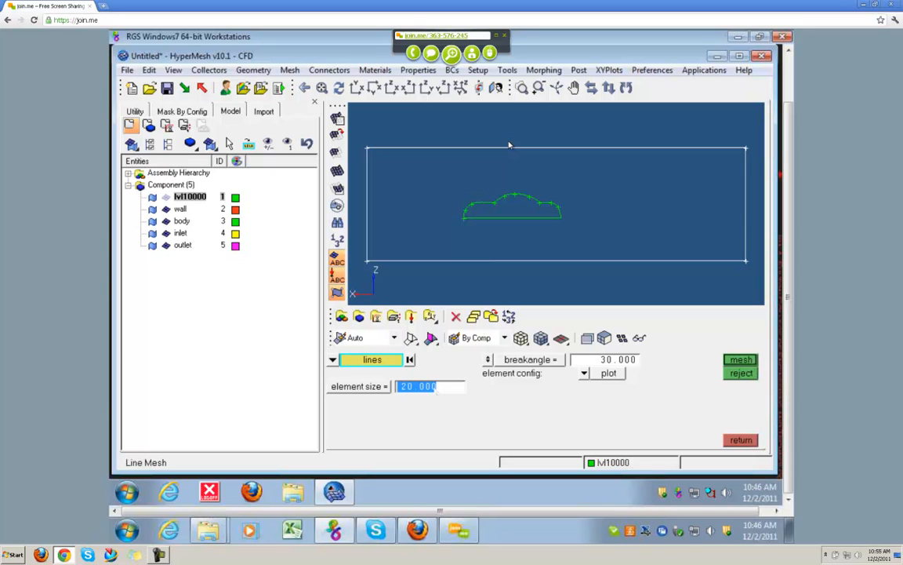
pyautogui.write('200')
pyautogui.press('Return')
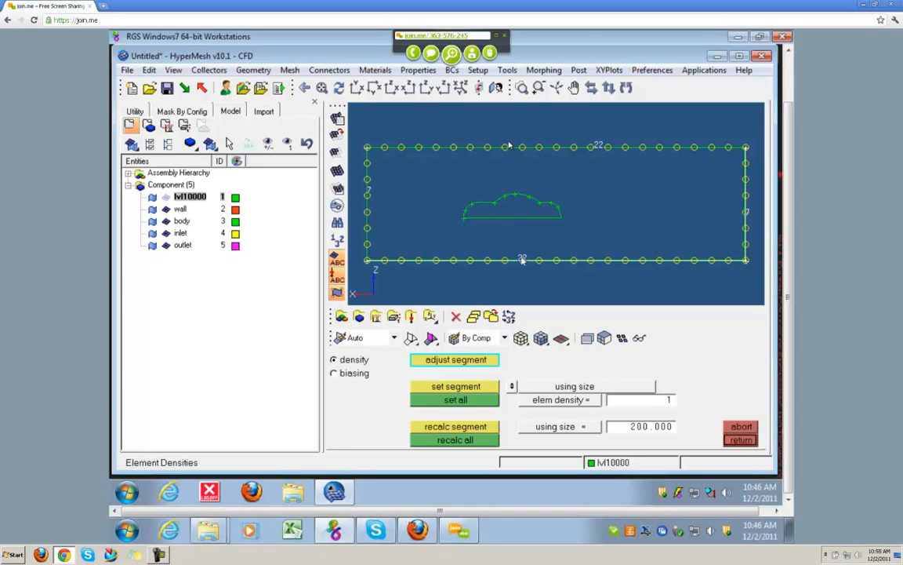
pyautogui.click(741, 440)
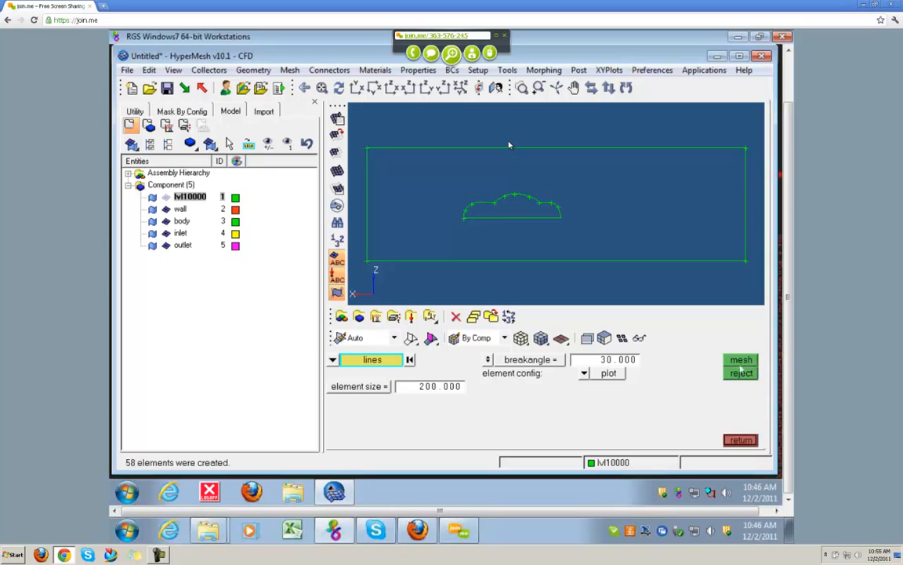
pyautogui.click(742, 361)
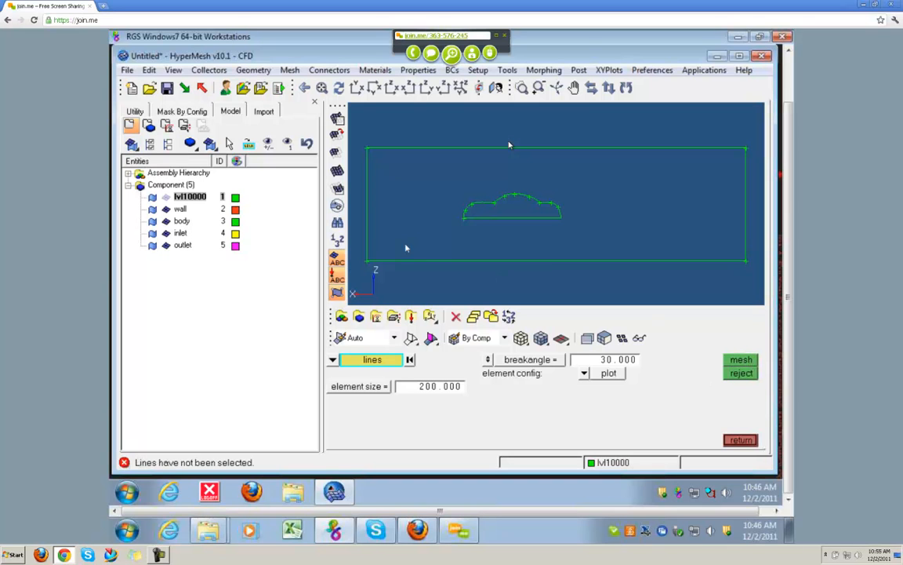
pyautogui.click(398, 259)
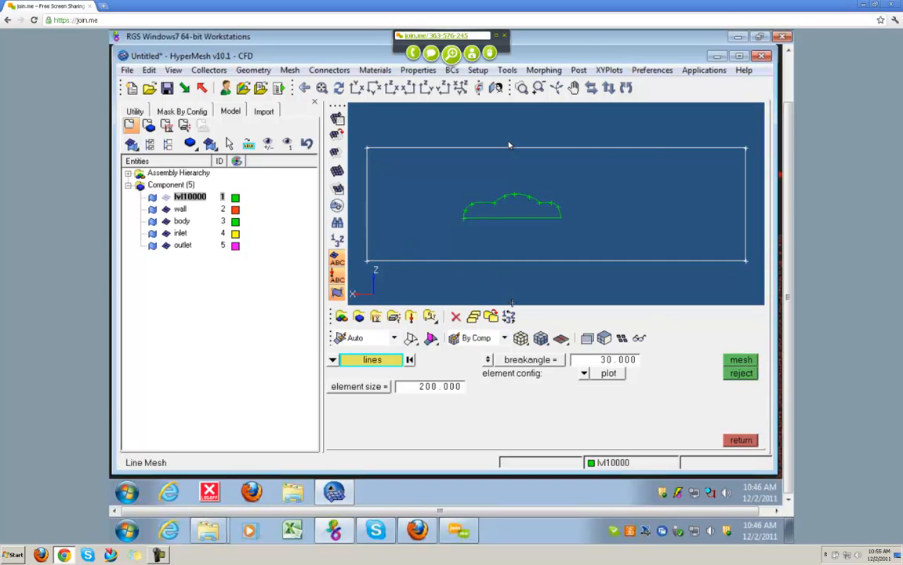
pyautogui.click(489, 361)
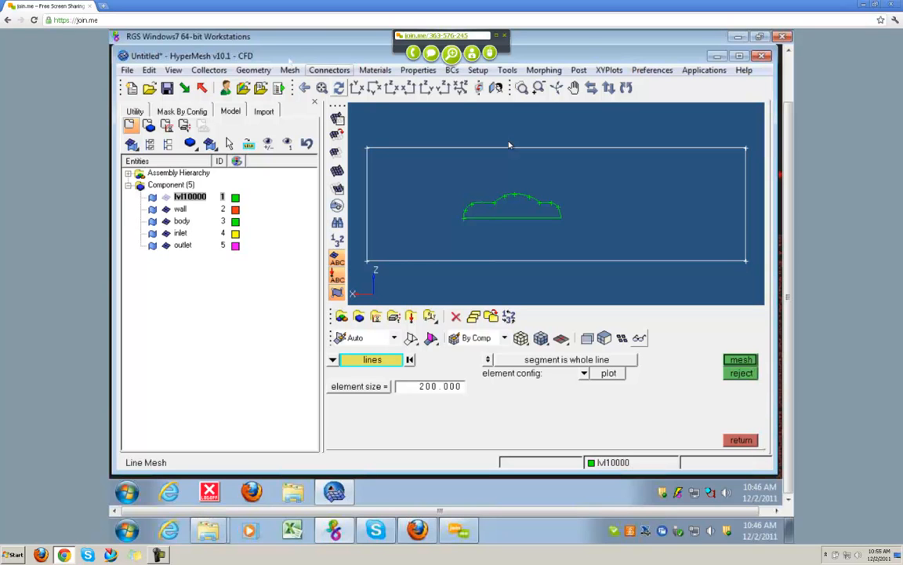
pyautogui.click(289, 70)
pyautogui.moveTo(308, 85)
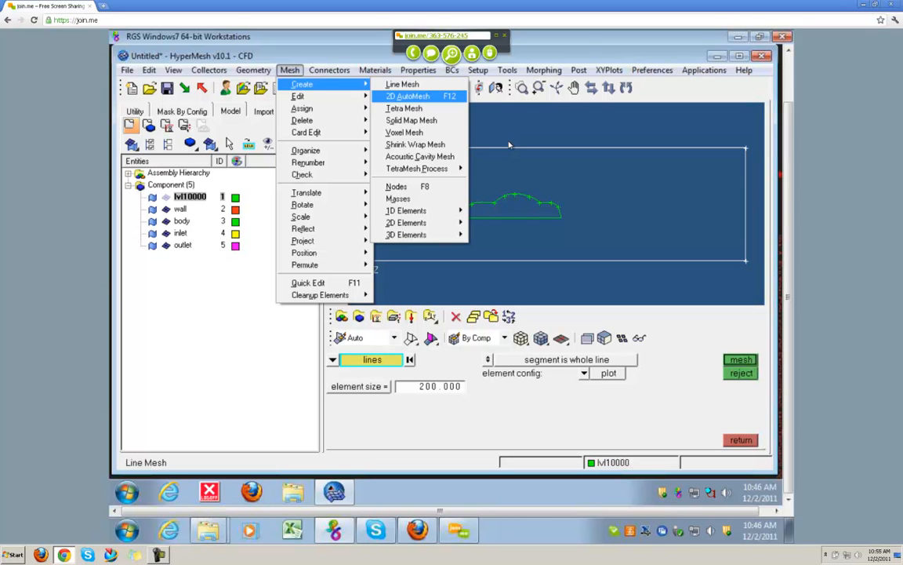
pyautogui.click(509, 144)
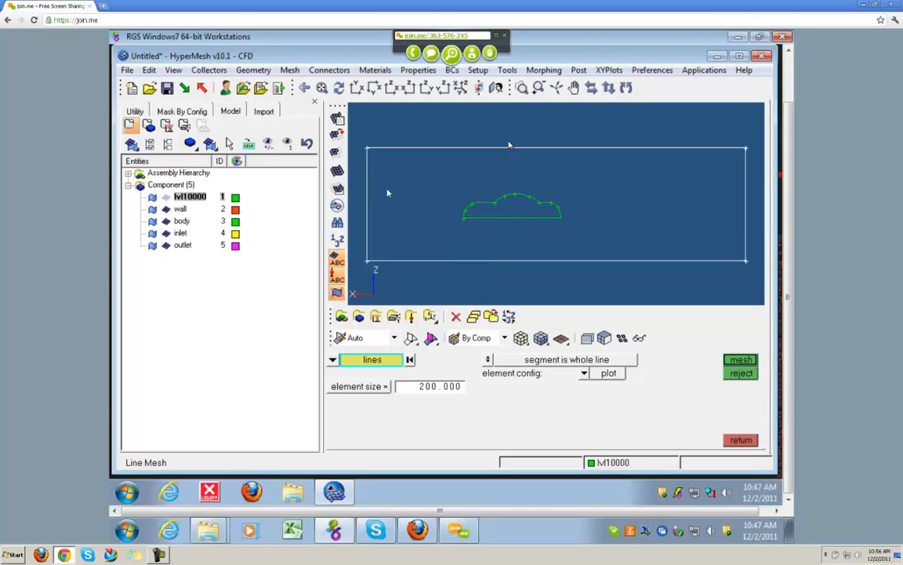
pyautogui.press('Escape')
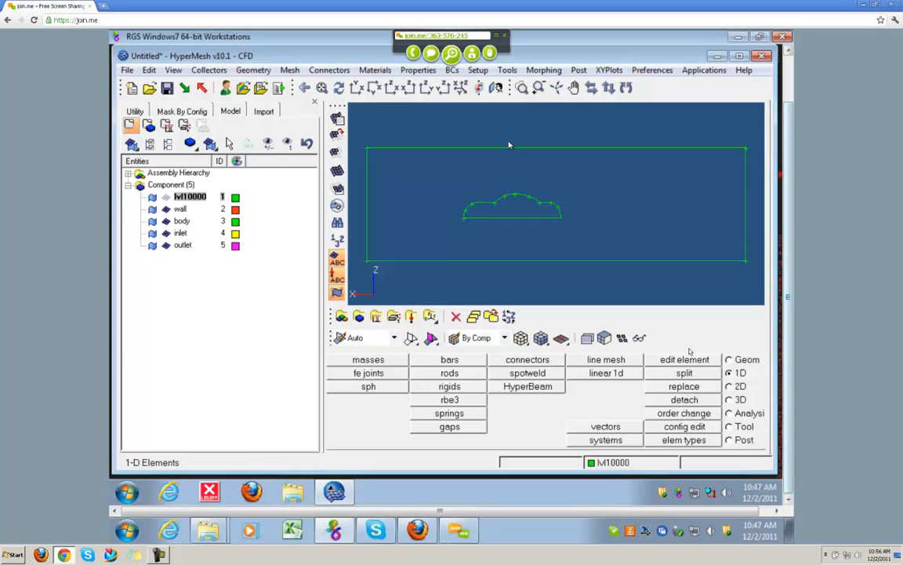
# Step: Line mesh the rectangle boundary again at size 200, aborting the whole-line segmentation and using the 30-degree break angle instead
pyautogui.click(617, 360)
pyautogui.click(368, 256)
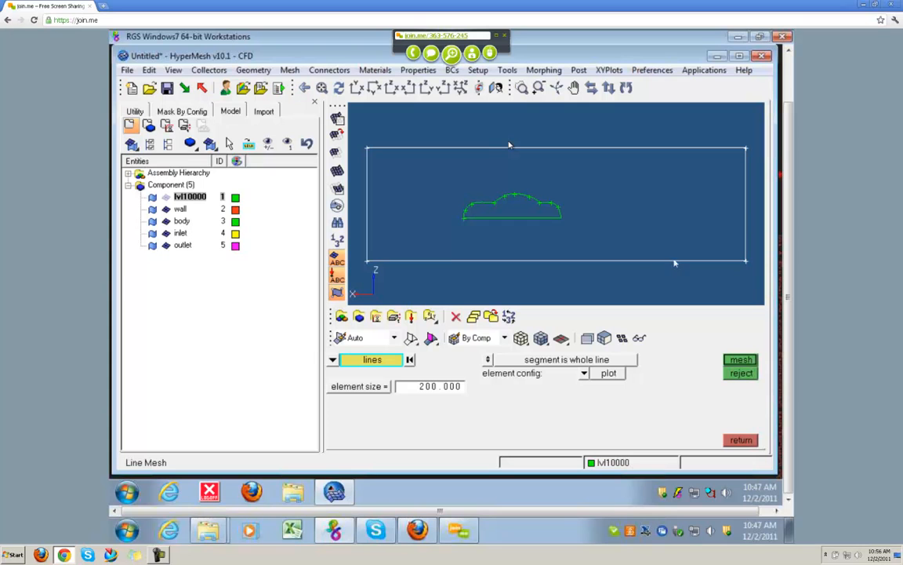
pyautogui.click(751, 359)
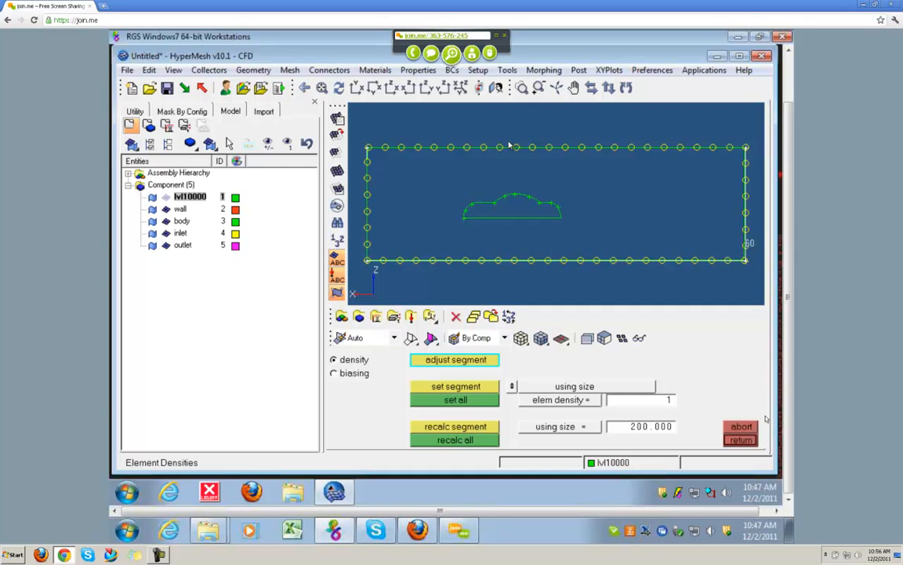
pyautogui.click(741, 425)
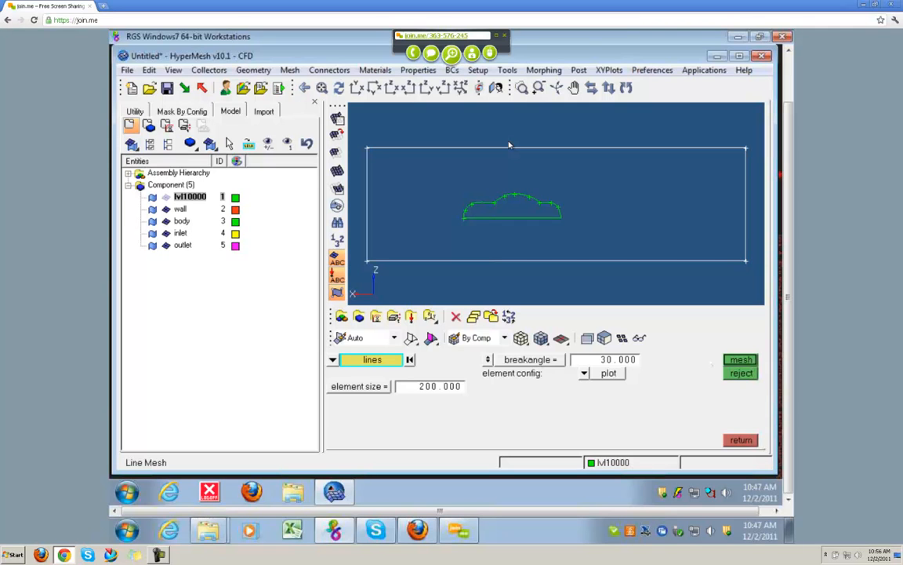
pyautogui.middleClick(509, 145)
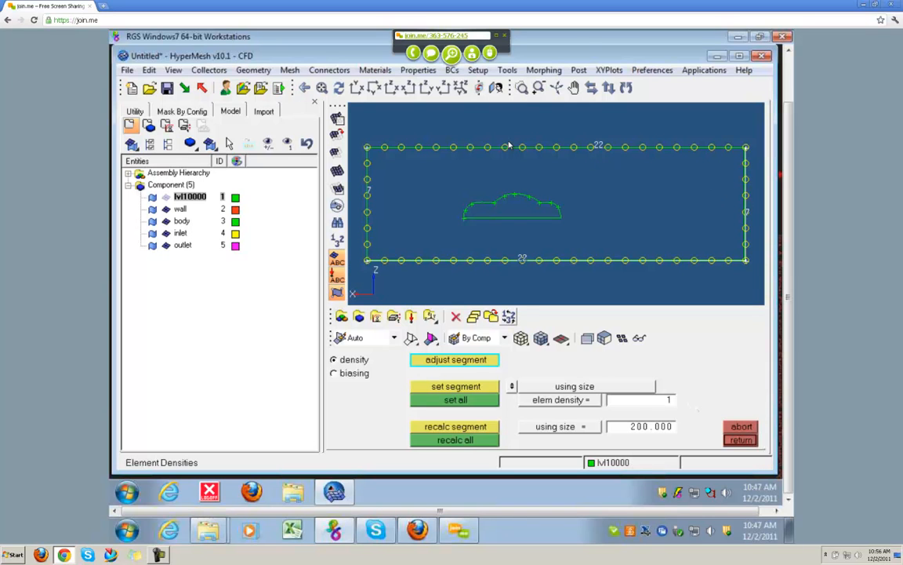
pyautogui.click(732, 441)
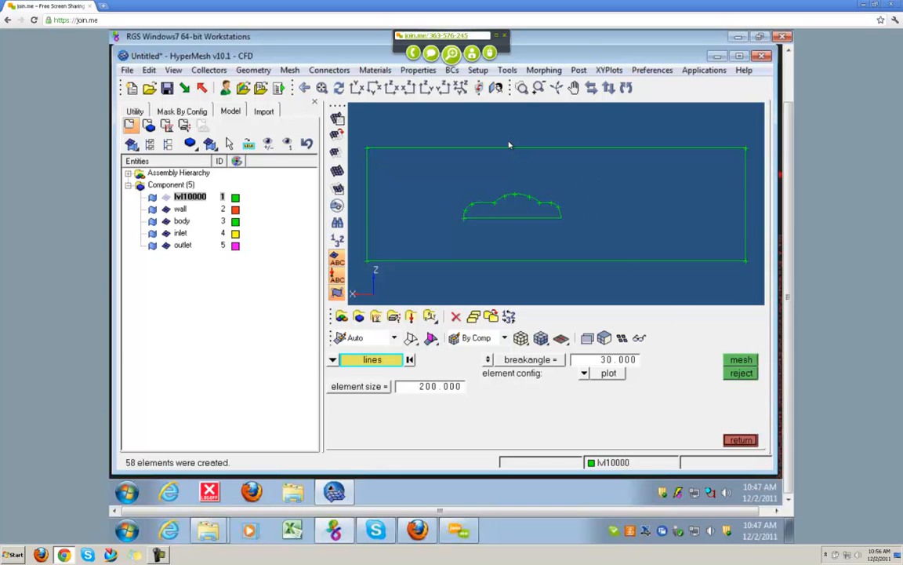
# Step: Show the elements of lvl10000, select the car body lines for line meshing, and set the element size to 30
pyautogui.click(166, 196)
pyautogui.keyDown('shift'); pyautogui.moveTo(579, 182); pyautogui.dragTo(442, 233); pyautogui.keyUp('shift')
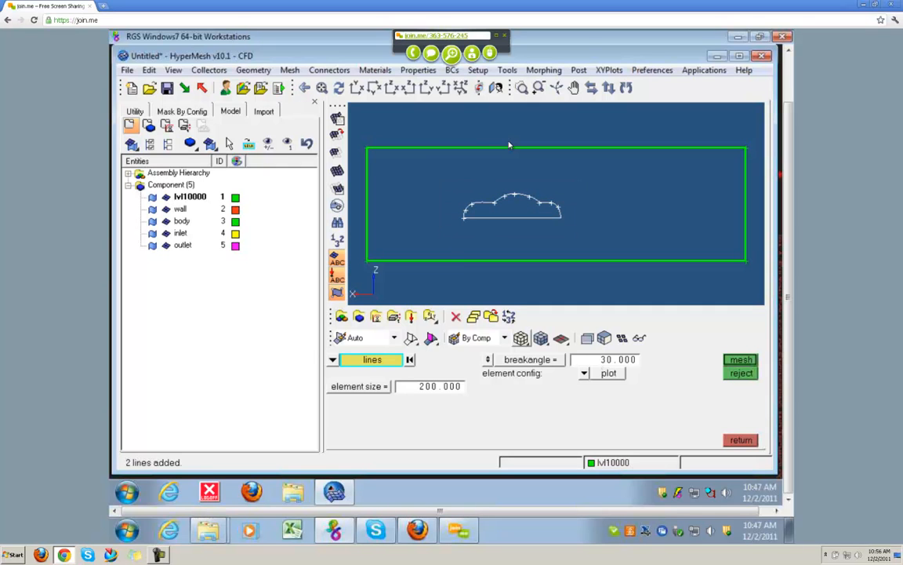
pyautogui.click(446, 386)
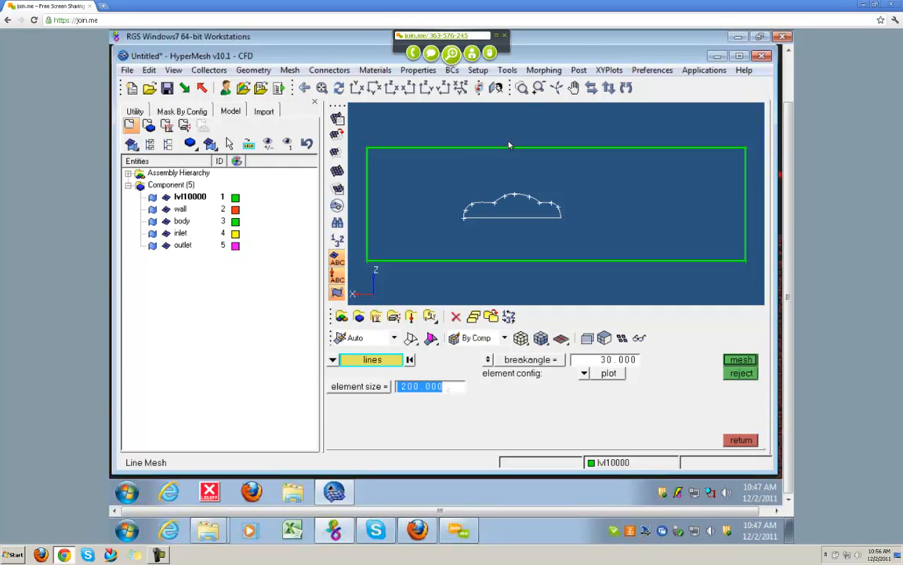
pyautogui.write('40')
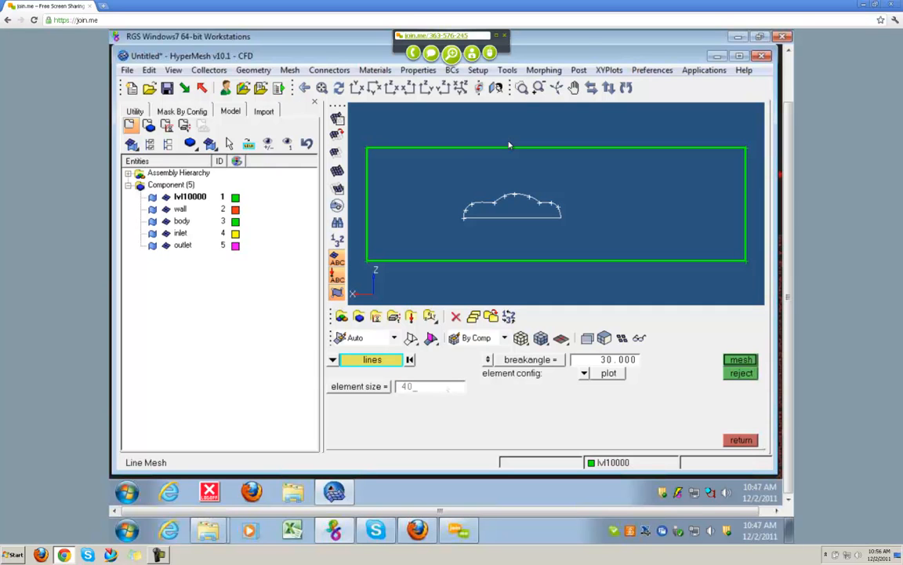
pyautogui.press('BackSpace')
pyautogui.press('BackSpace')
pyautogui.write('30')
pyautogui.press('Return')
# Step: Preview the node distribution on the car body lines at element size 30 with the 30-degree break angle
pyautogui.click(733, 362)
pyautogui.scroll(5, 573, 204)
pyautogui.moveTo(573, 204)
pyautogui.keyDown('ctrl'); pyautogui.mouseDown(button='right')
pyautogui.moveTo(597, 205)
pyautogui.moveTo(580, 199)
pyautogui.mouseUp(button='right'); pyautogui.keyUp('ctrl')
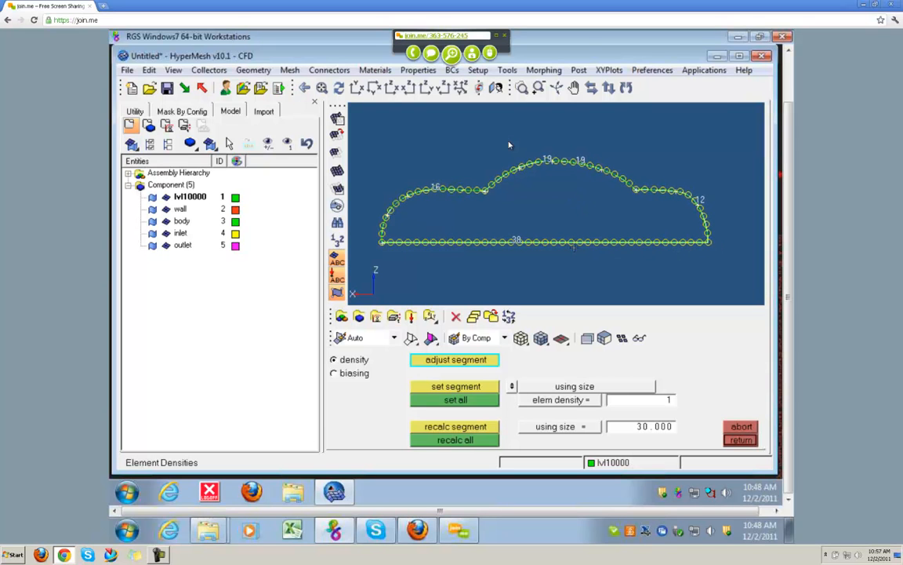
pyautogui.click(739, 439)
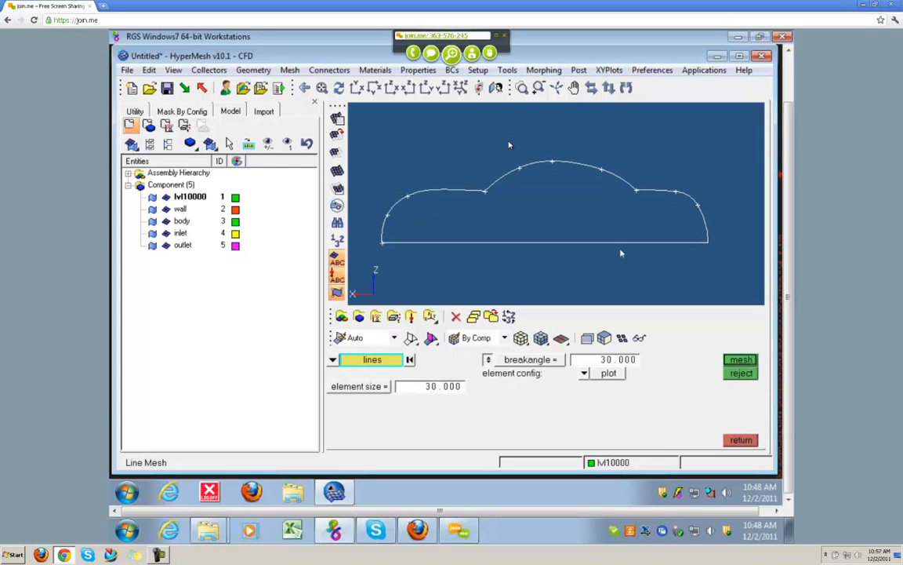
# Step: Try whole-line segmentation on the car body lines, inspect the node placement at the corners, and abort the mesh
pyautogui.click(488, 359)
pyautogui.click(740, 360)
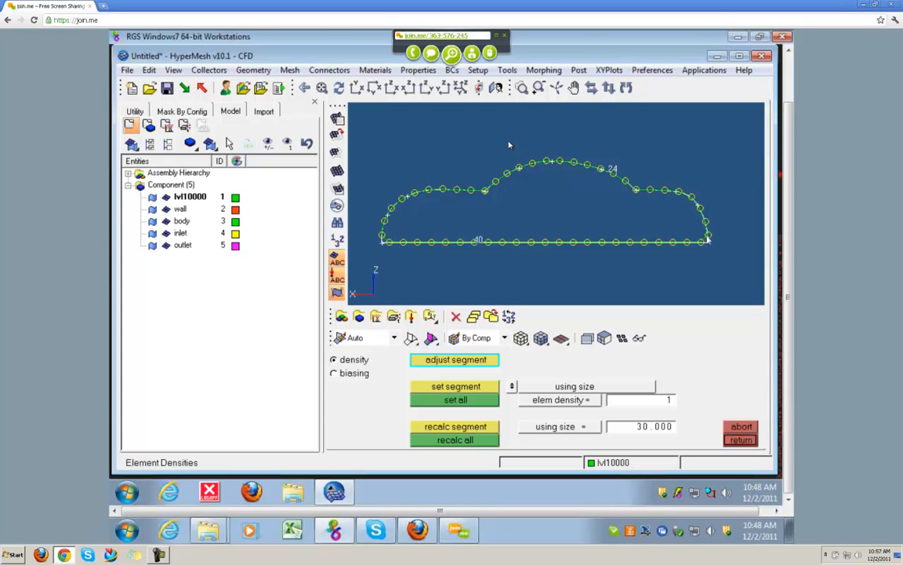
pyautogui.keyDown('ctrl'); pyautogui.scroll(3, 707, 239); pyautogui.keyUp('ctrl')
pyautogui.keyDown('ctrl'); pyautogui.scroll(-3, 506, 245); pyautogui.keyUp('ctrl')
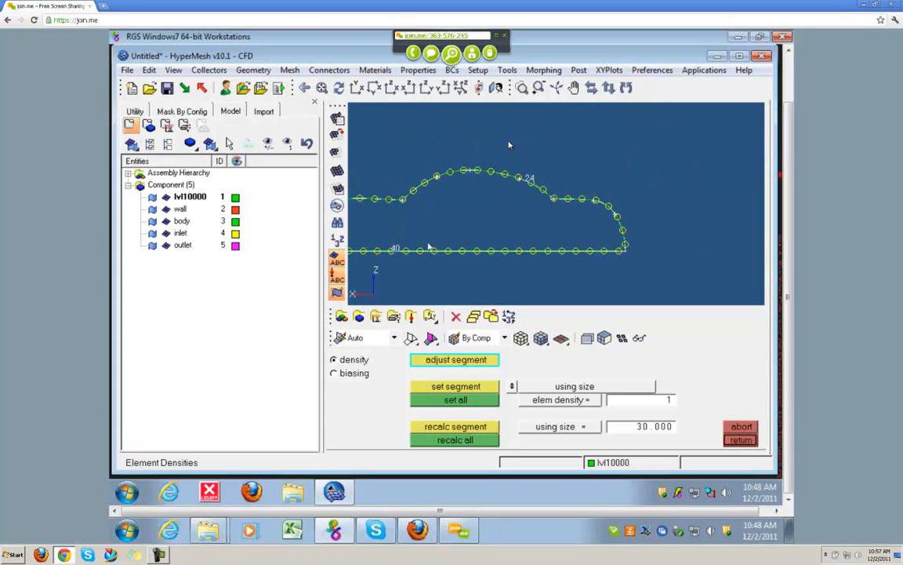
pyautogui.keyDown('ctrl'); pyautogui.scroll(-1, 494, 238); pyautogui.keyUp('ctrl')
pyautogui.keyDown('ctrl'); pyautogui.moveTo(495, 238); pyautogui.dragTo(495, 237, button='right'); pyautogui.keyUp('ctrl')
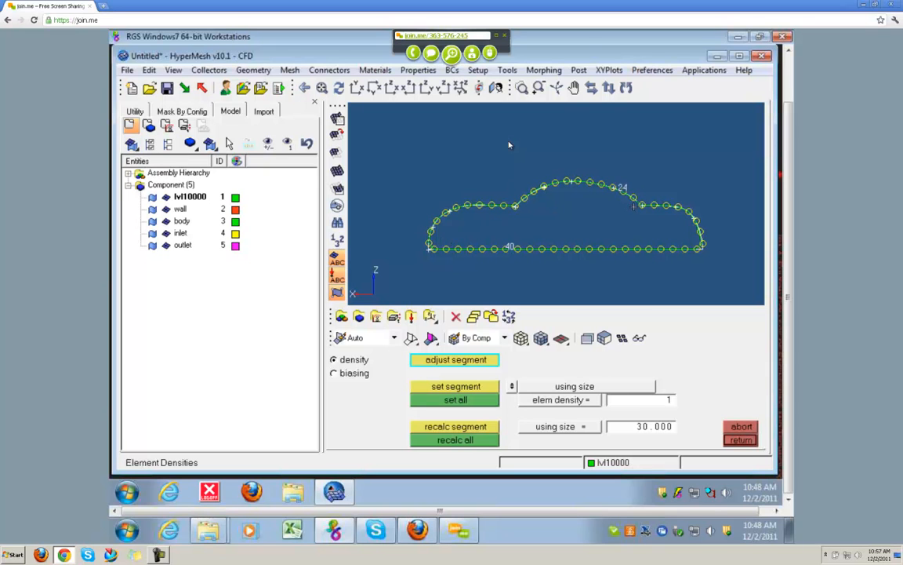
pyautogui.click(740, 428)
# Step: Restore the 30-degree break angle option, examine the node placement at the car body's corners, and abort the mesh
pyautogui.click(488, 359)
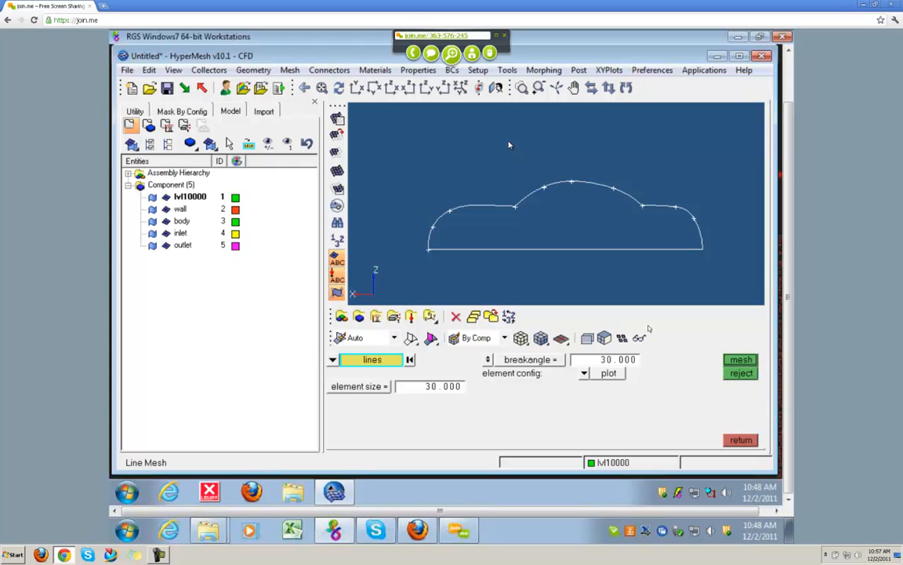
pyautogui.click(740, 360)
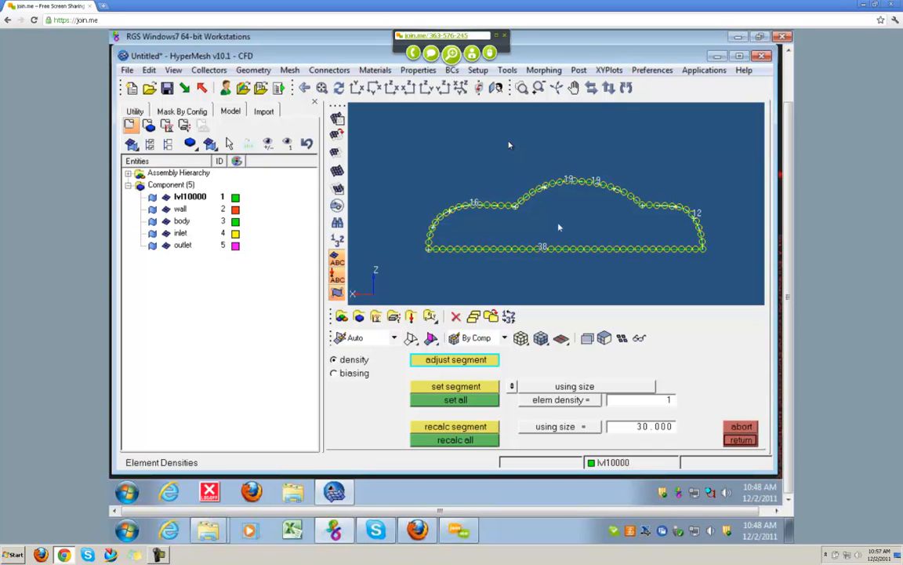
pyautogui.scroll(5, 519, 223)
pyautogui.scroll(-2, 518, 223)
pyautogui.scroll(-8, 518, 224)
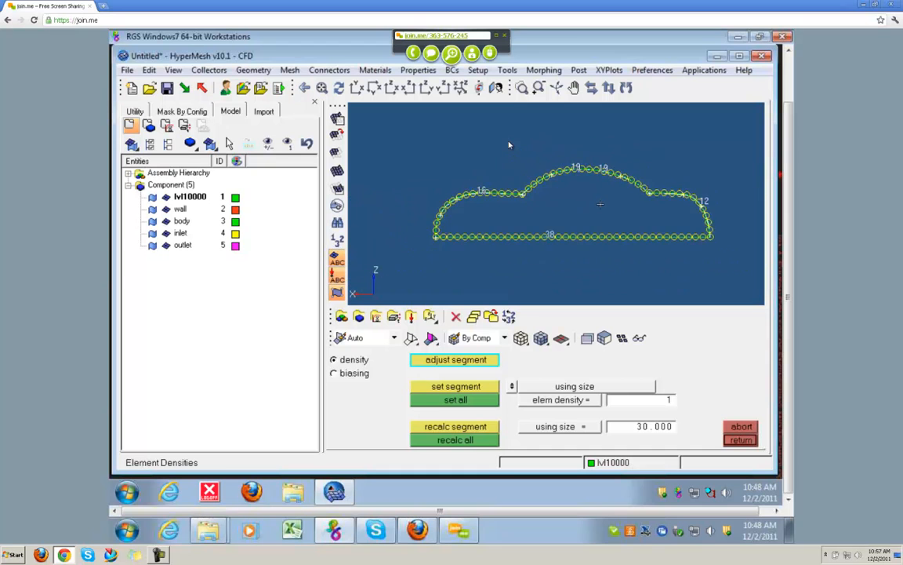
pyautogui.scroll(1, 585, 197)
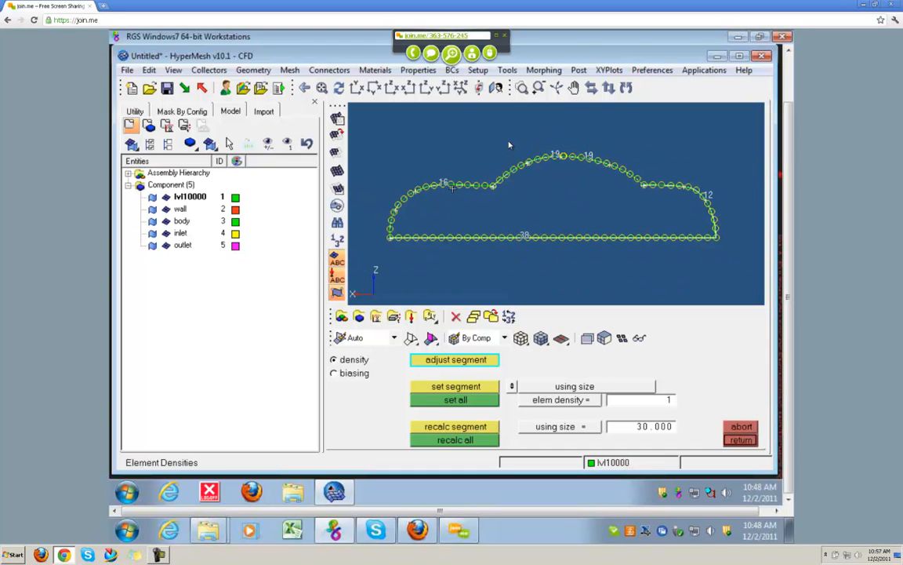
pyautogui.scroll(6, 452, 188)
pyautogui.scroll(-6, 417, 174)
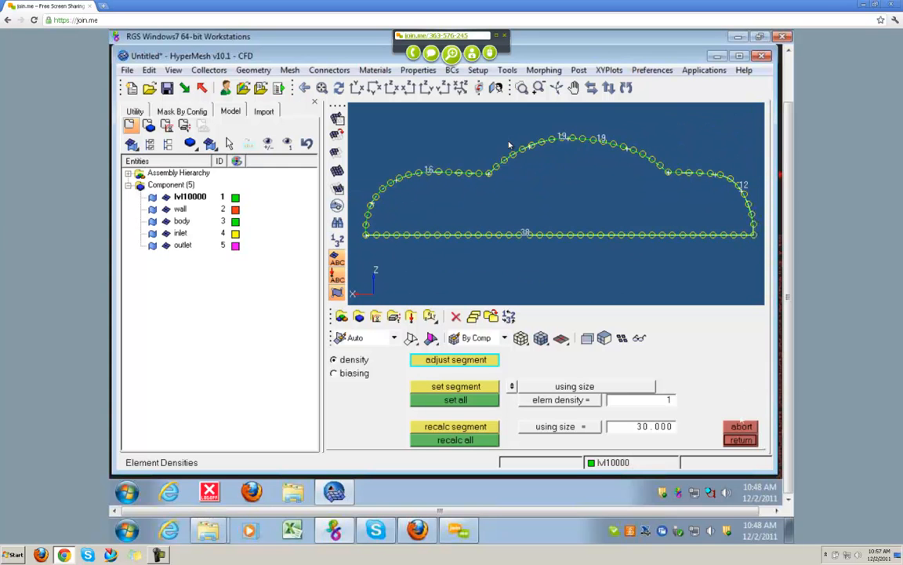
pyautogui.click(743, 426)
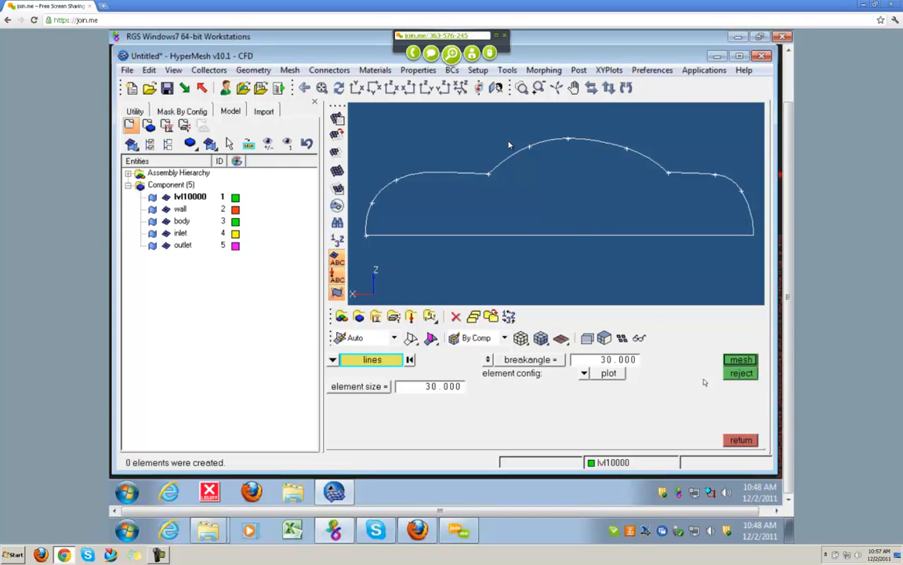
pyautogui.click(410, 360)
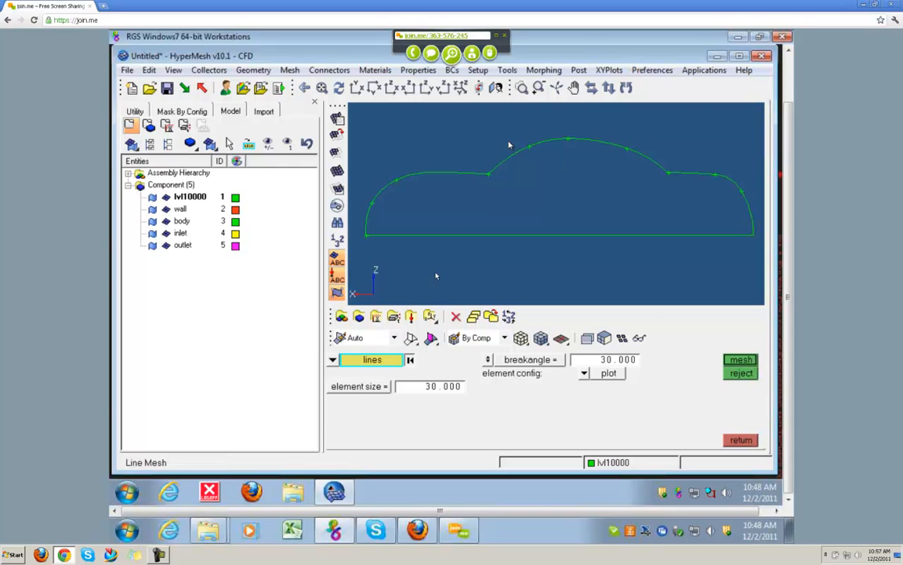
pyautogui.click(469, 176)
pyautogui.click(501, 163)
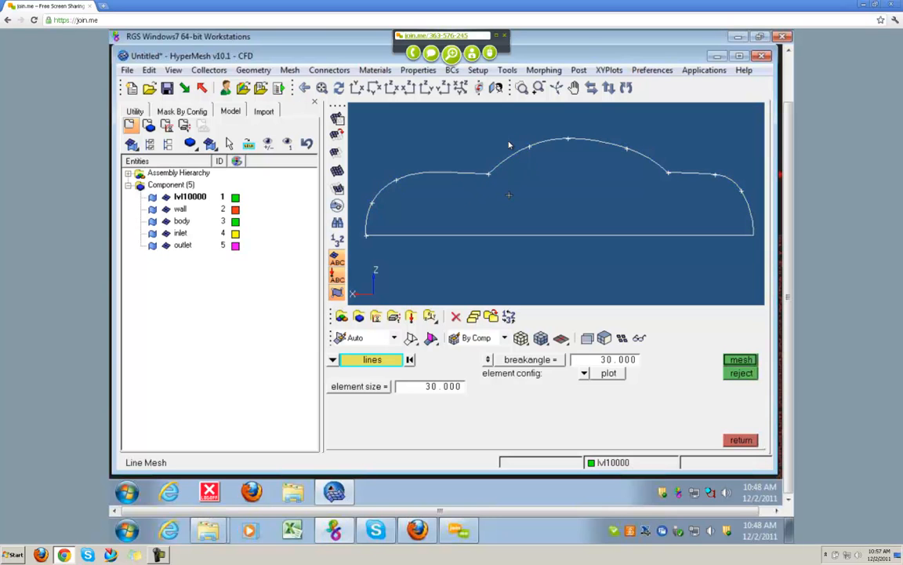
pyautogui.click(740, 440)
# Step: Delete the roof line and the remaining car body outline in turn, rejecting each deletion to check which segments form each line
pyautogui.click(455, 317)
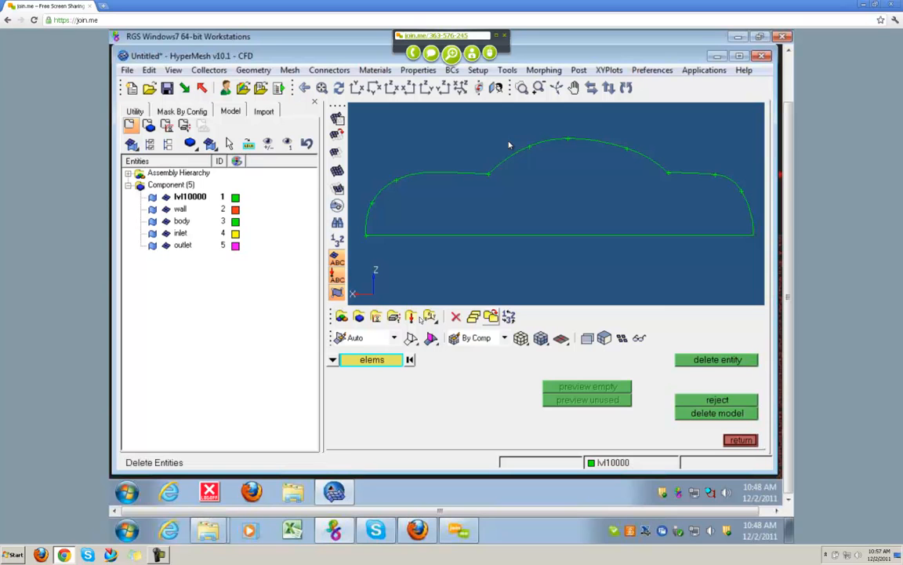
pyautogui.click(332, 360)
pyautogui.click(398, 401)
pyautogui.click(544, 144)
pyautogui.click(700, 361)
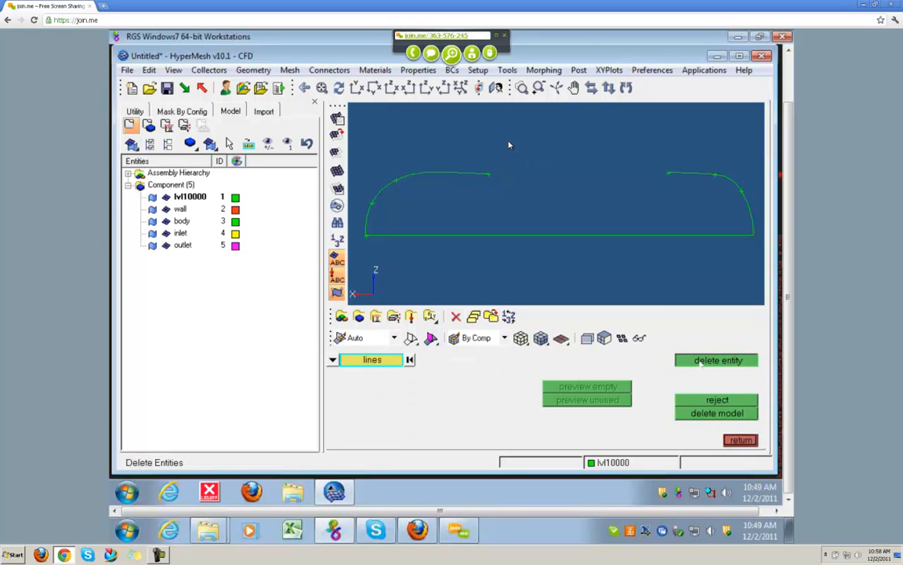
pyautogui.click(716, 400)
pyautogui.click(471, 172)
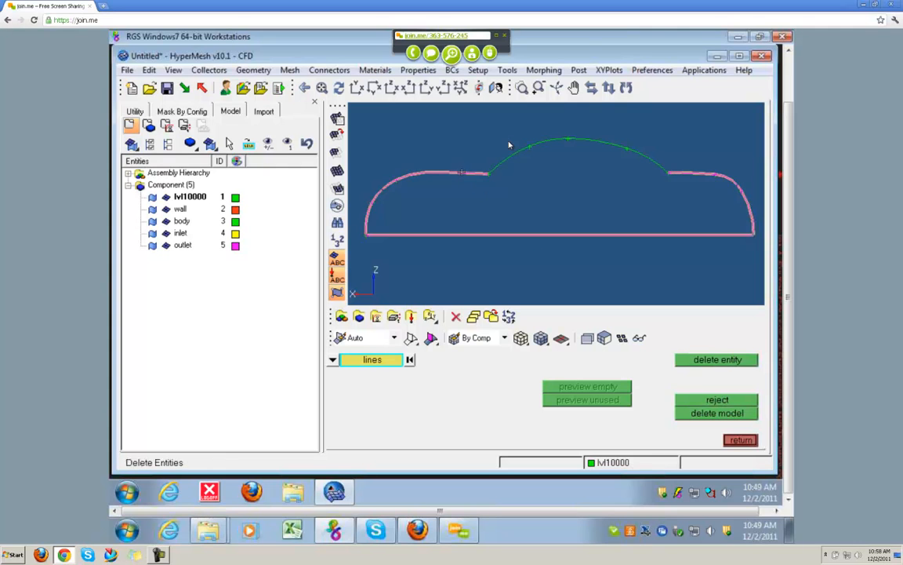
pyautogui.click(698, 361)
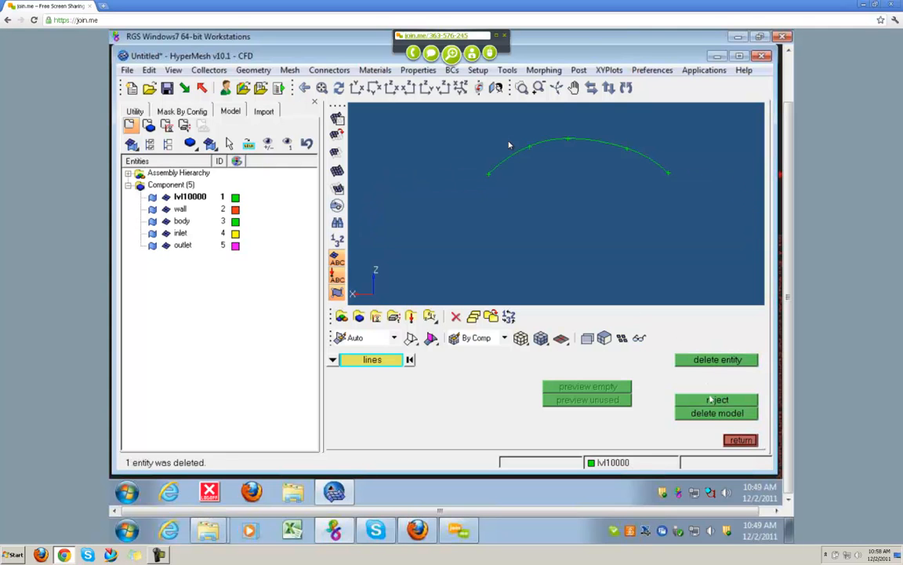
pyautogui.click(717, 400)
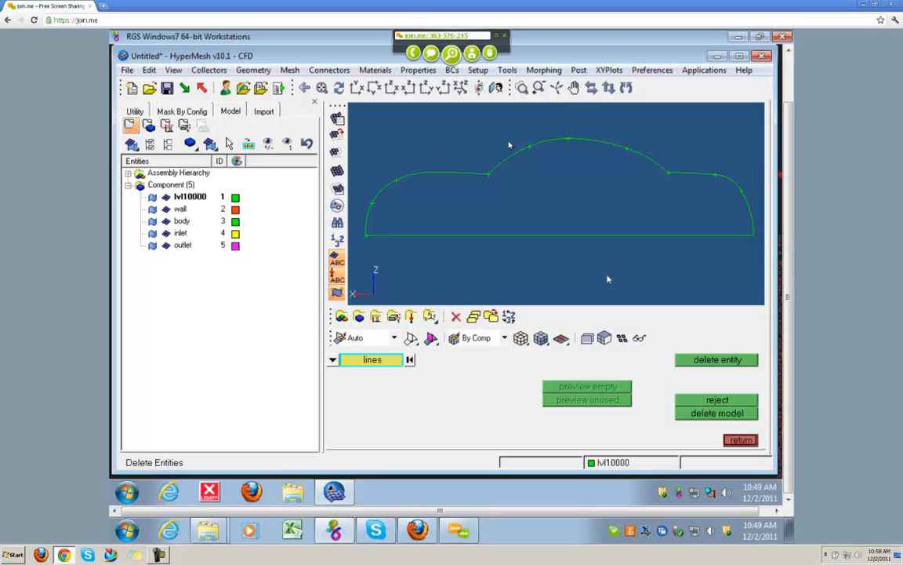
# Step: Start a line mesh on the two car body lines at element size 30 with a break angle of 30
pyautogui.scroll(-3, 596, 251)
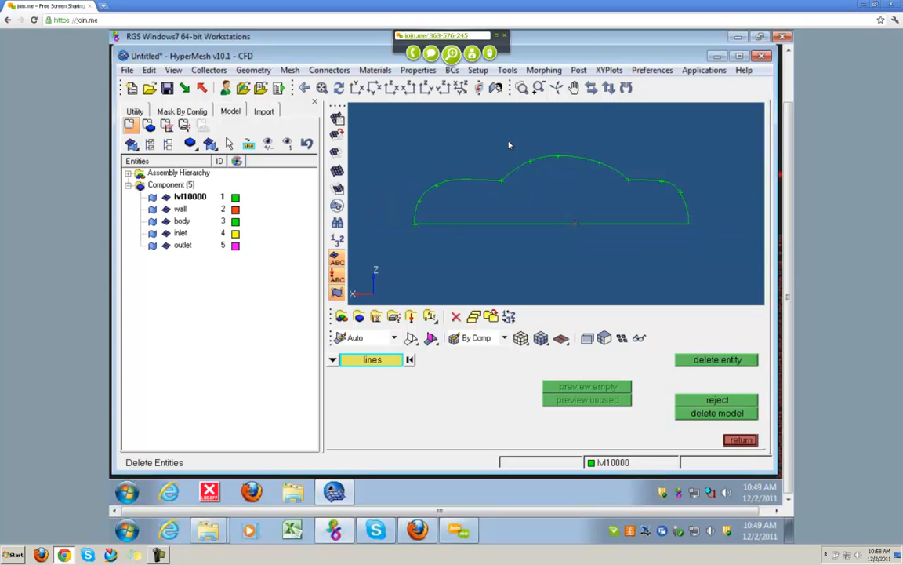
pyautogui.scroll(-5, 575, 252)
pyautogui.keyDown('ctrl'); pyautogui.moveTo(604, 252); pyautogui.dragTo(541, 226, button='right'); pyautogui.keyUp('ctrl')
pyautogui.scroll(1, 541, 226)
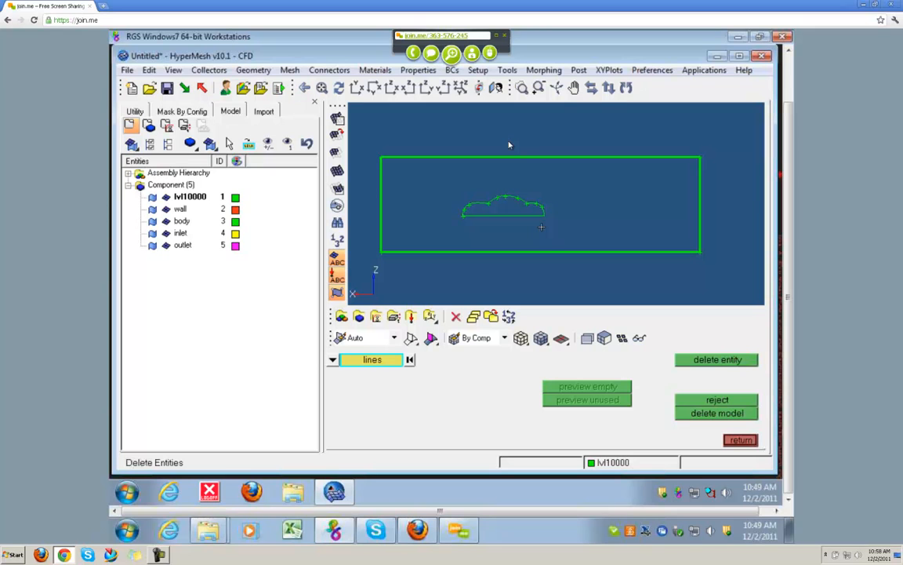
pyautogui.keyDown('ctrl'); pyautogui.scroll(6, 503, 199); pyautogui.keyUp('ctrl')
pyautogui.keyDown('ctrl'); pyautogui.moveTo(528, 199); pyautogui.dragTo(558, 179, button='right'); pyautogui.keyUp('ctrl')
pyautogui.keyDown('ctrl'); pyautogui.scroll(1, 549, 177); pyautogui.keyUp('ctrl')
pyautogui.click(740, 441)
pyautogui.click(612, 362)
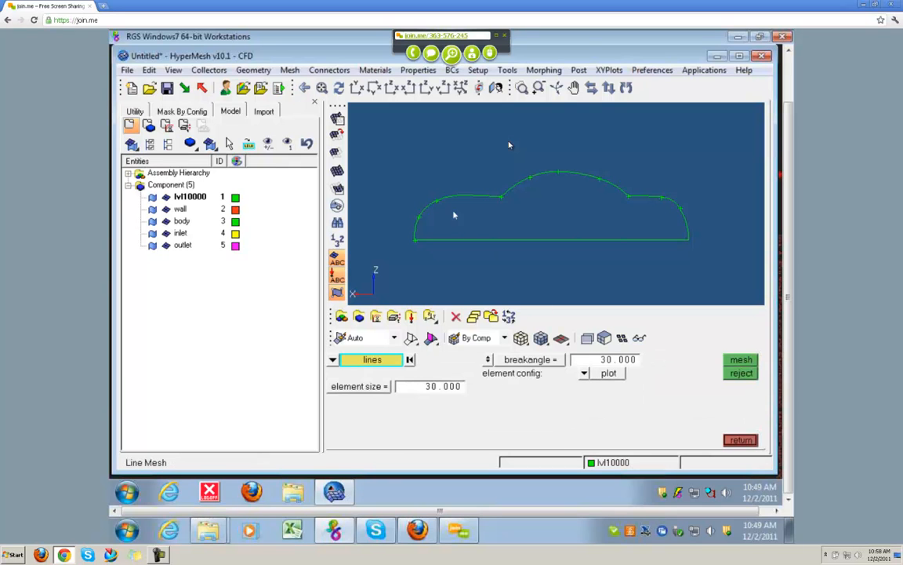
pyautogui.keyDown('shift'); pyautogui.moveTo(398, 165); pyautogui.dragTo(455, 201); pyautogui.keyUp('shift')
pyautogui.click(512, 185)
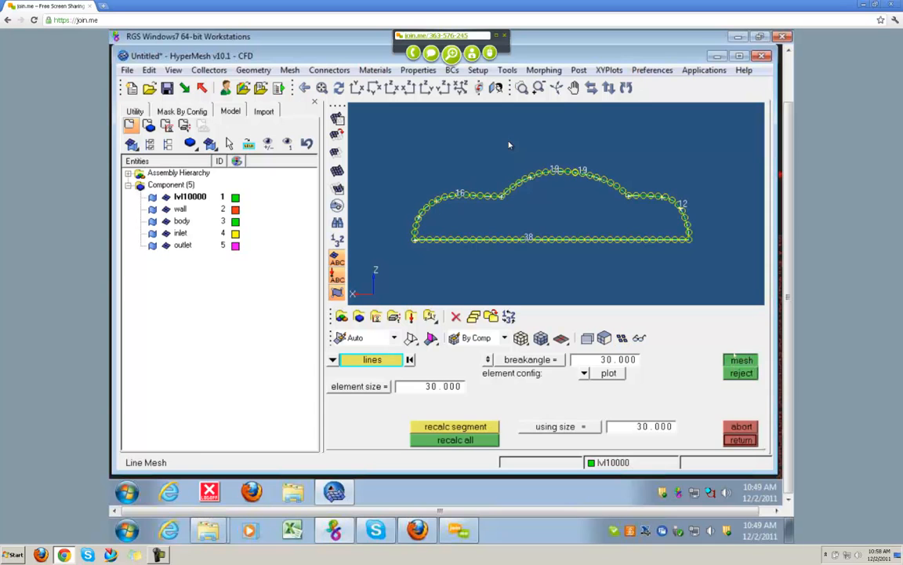
pyautogui.click(740, 359)
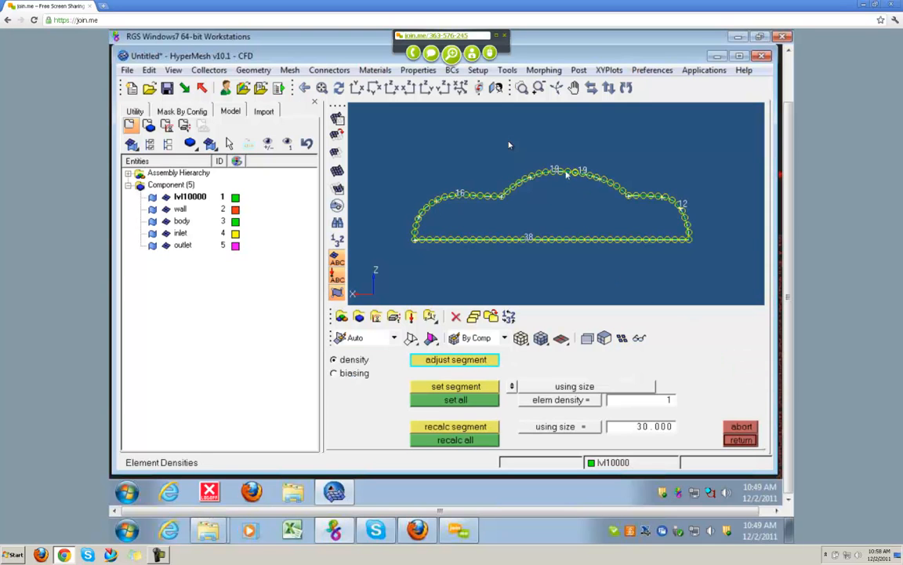
# Step: Raise one roof segment's element density to 23, lower it again, and create the line mesh on the car body
pyautogui.scroll(2, 564, 173)
pyautogui.scroll(3, 565, 172)
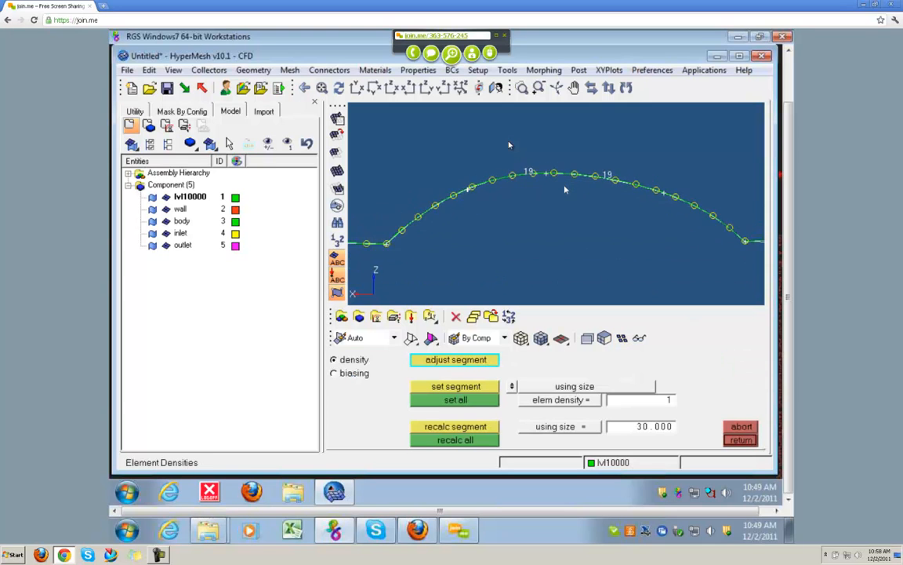
pyautogui.scroll(-2, 573, 202)
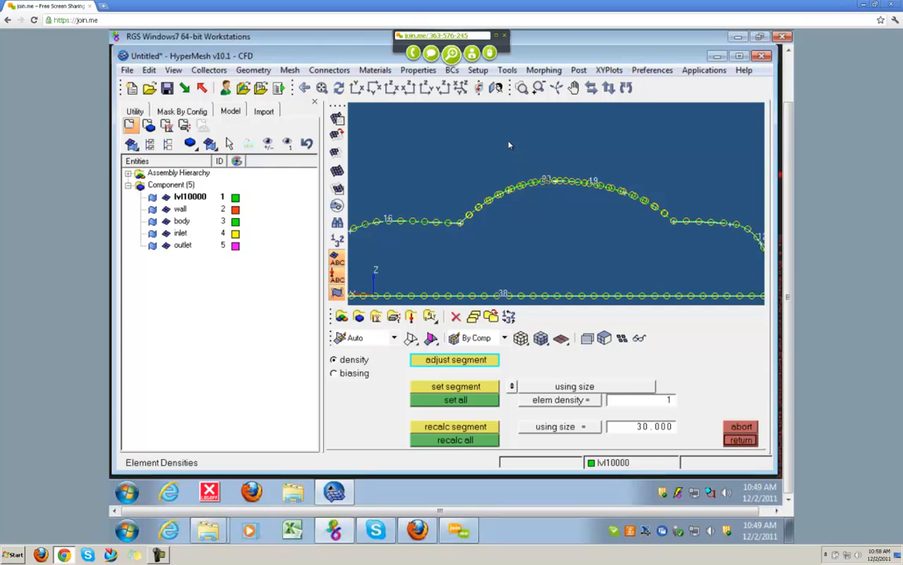
pyautogui.rightClick(547, 179)
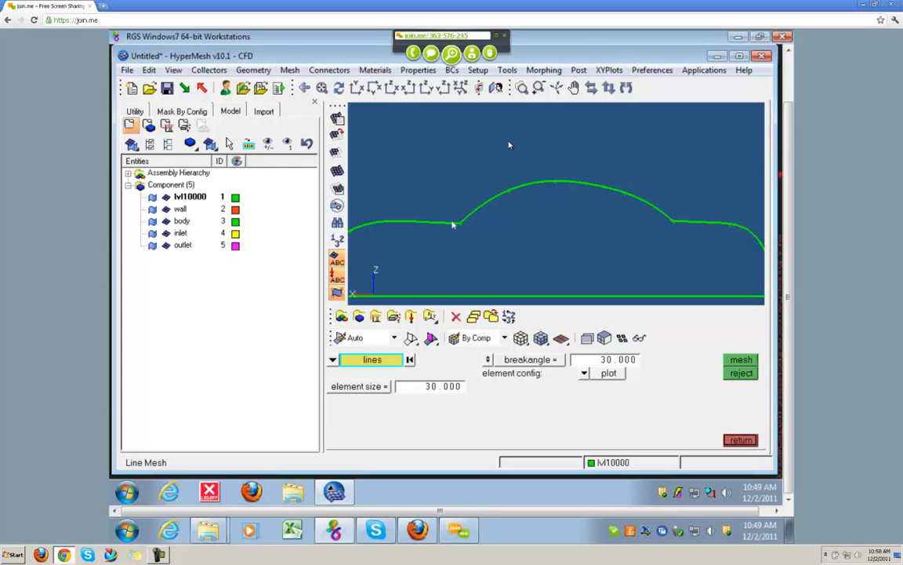
pyautogui.press('f')
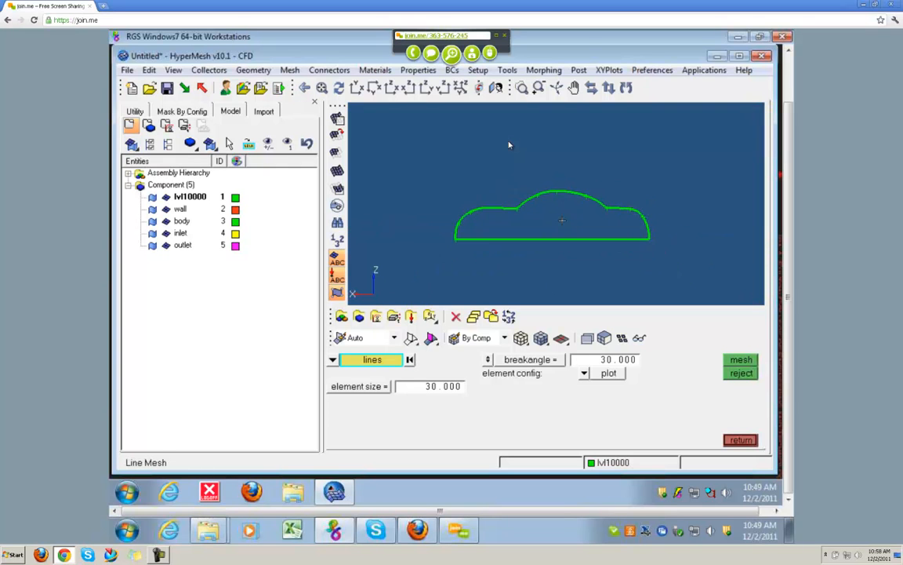
# Step: Delete all line mesh elements on the car body outline and leave the Delete command
pyautogui.click(741, 439)
pyautogui.press('F2')
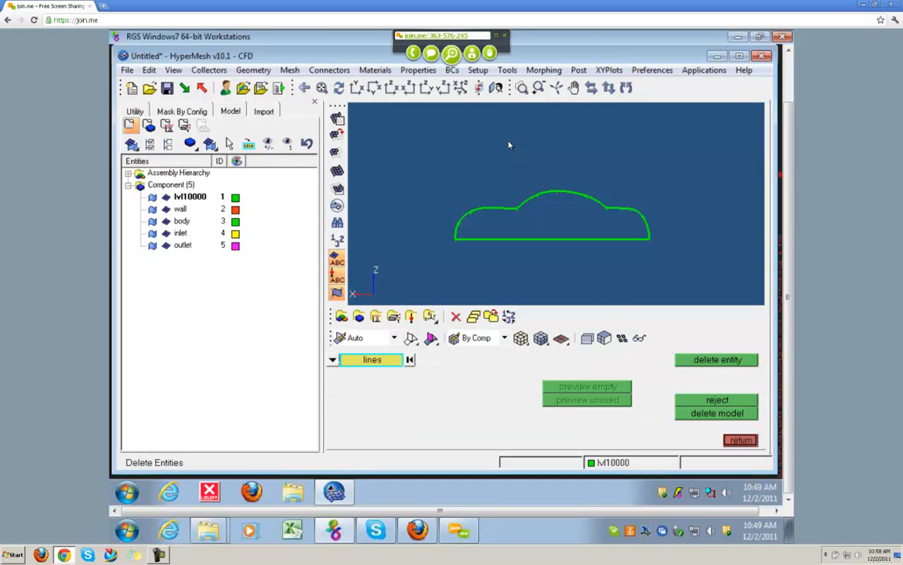
pyautogui.click(333, 360)
pyautogui.click(392, 373)
pyautogui.keyDown('shift'); pyautogui.moveTo(667, 169); pyautogui.dragTo(426, 257); pyautogui.keyUp('shift')
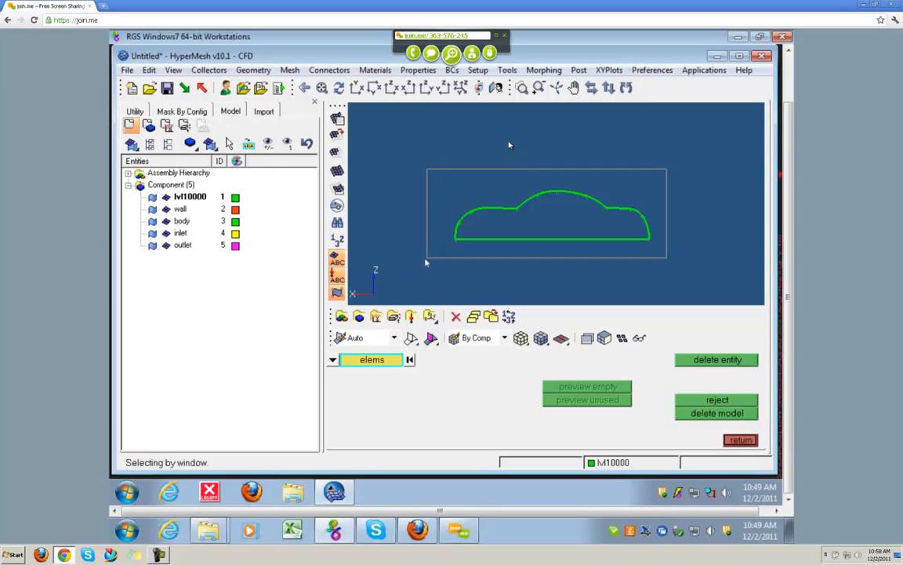
pyautogui.click(716, 359)
pyautogui.click(741, 439)
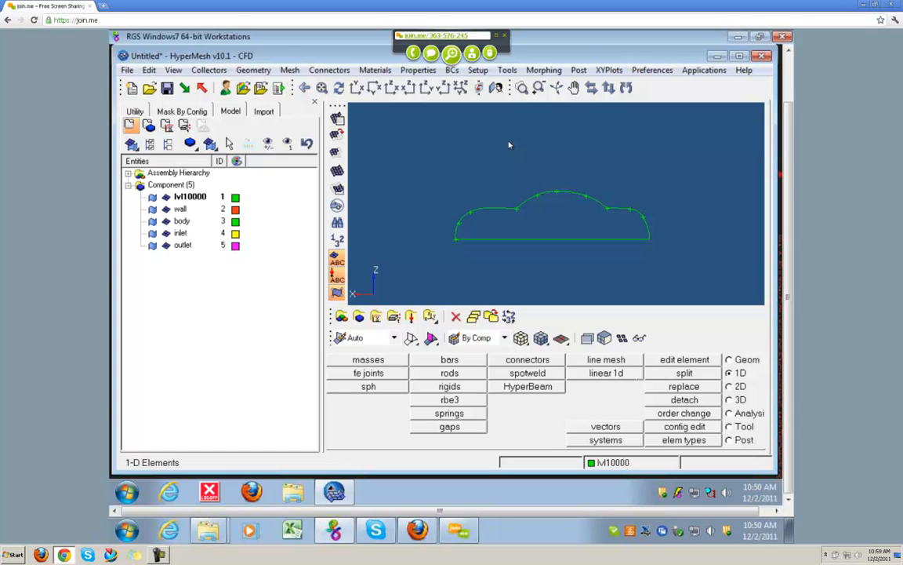
# Step: Preview the line mesh on the car body lines at size 30, with break angle 30 and with whole-line segments, aborting both
pyautogui.click(606, 359)
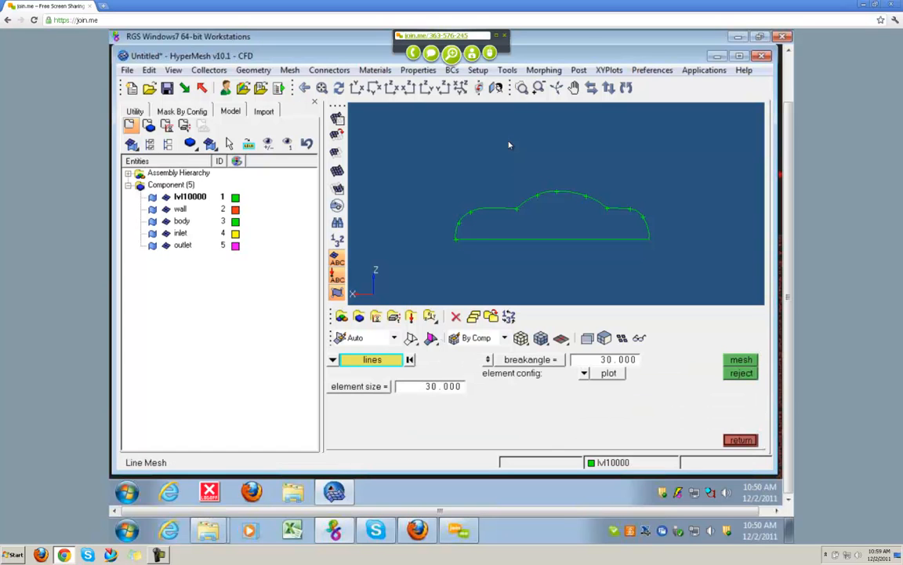
pyautogui.click(472, 240)
pyautogui.click(524, 203)
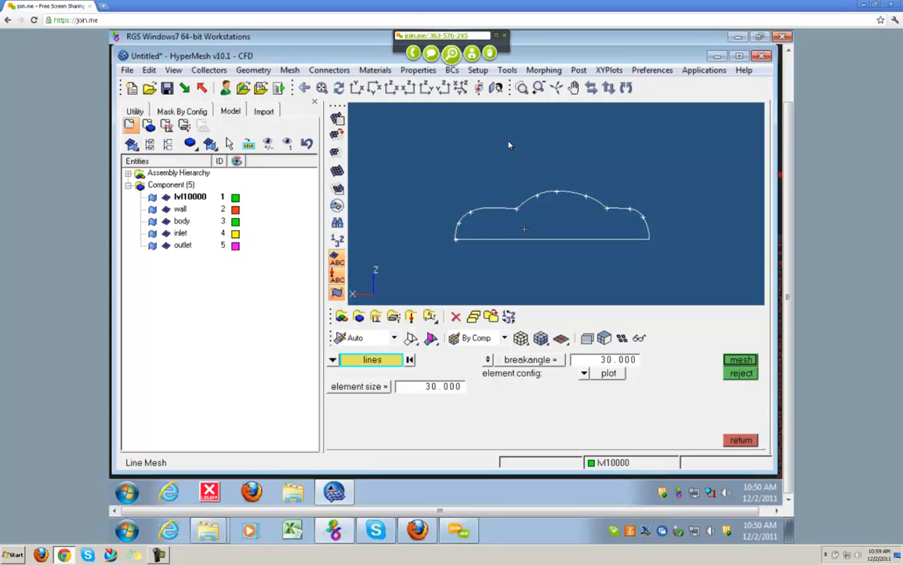
pyautogui.click(741, 360)
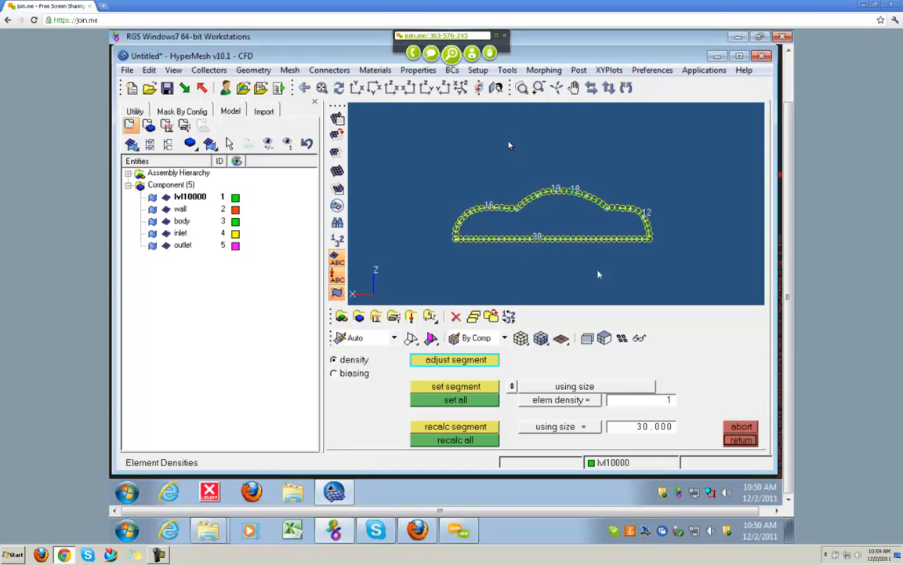
pyautogui.click(741, 440)
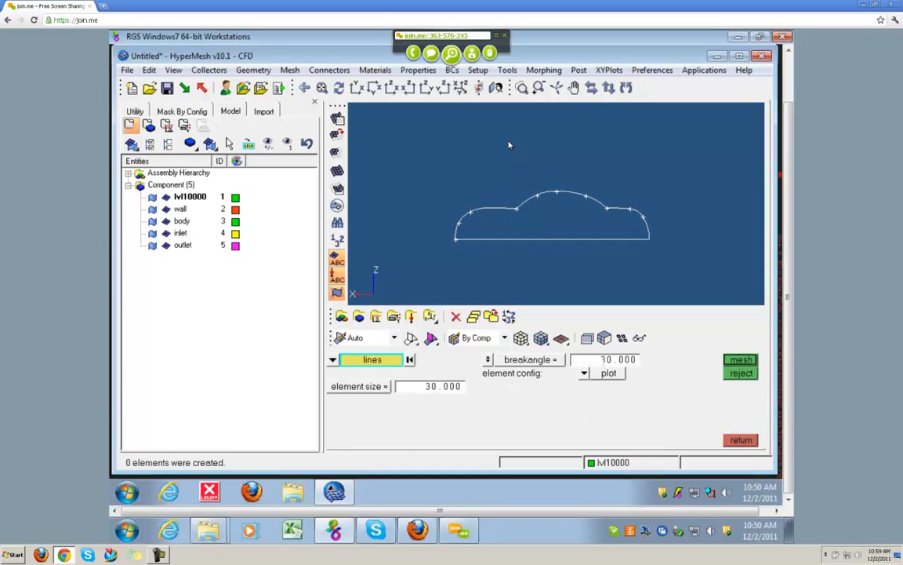
pyautogui.click(487, 359)
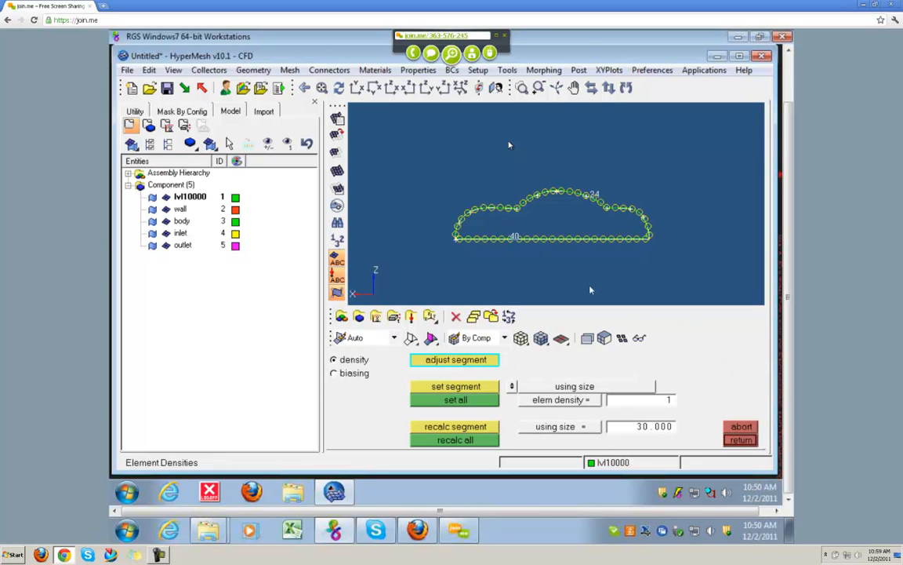
pyautogui.click(739, 427)
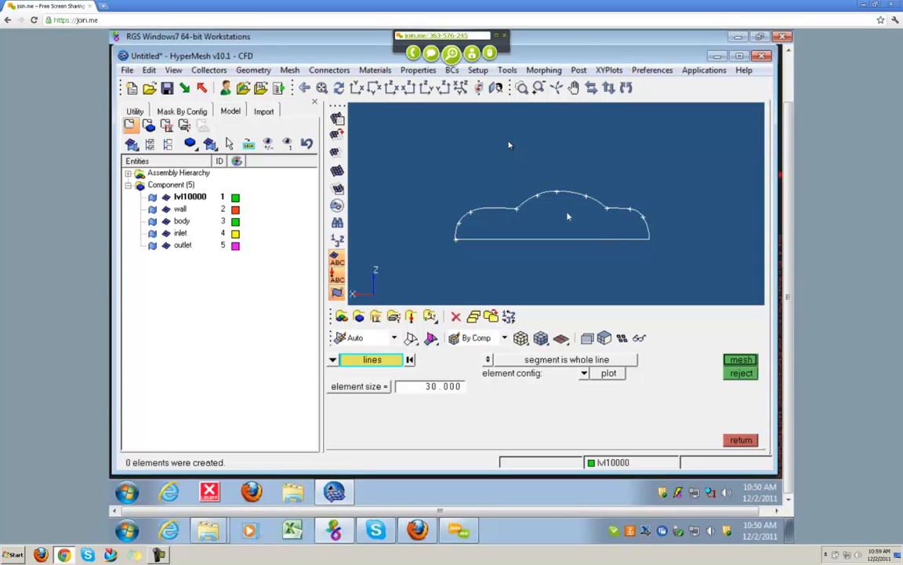
# Step: Restore break-angle segmentation at 30, deselect the roof line, preview the remaining outline's element densities and abort
pyautogui.click(488, 360)
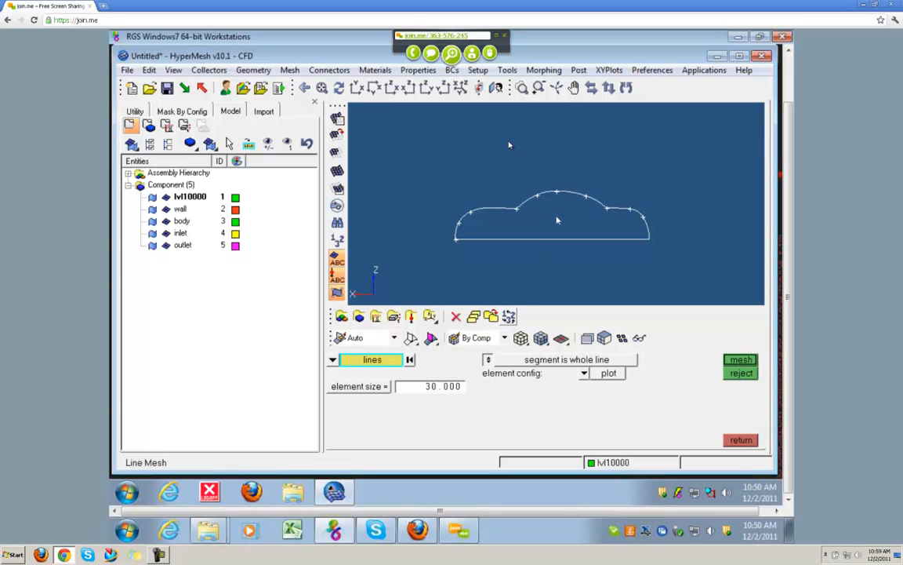
pyautogui.keyDown('ctrl'); pyautogui.scroll(-2, 561, 219); pyautogui.keyUp('ctrl')
pyautogui.scroll(3, 561, 219)
pyautogui.rightClick(564, 176)
pyautogui.click(746, 361)
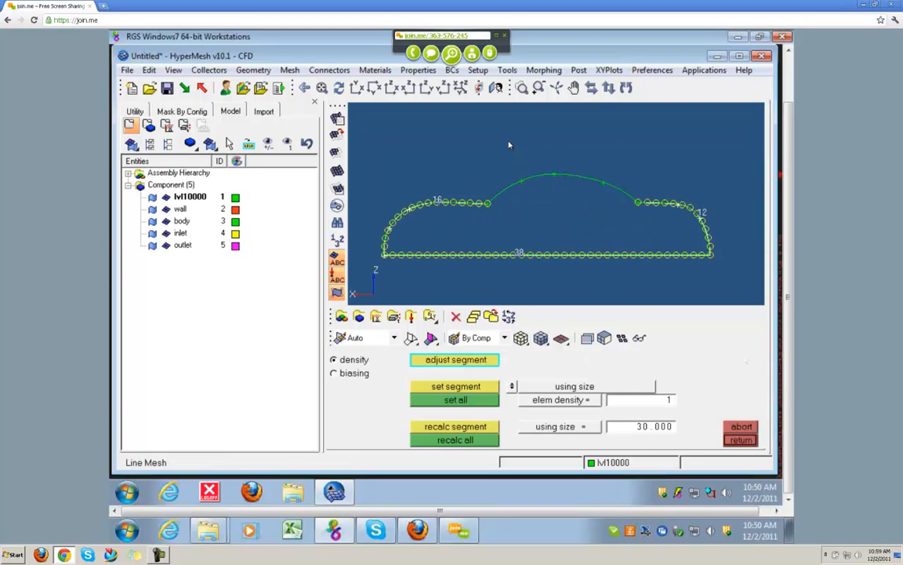
pyautogui.click(731, 425)
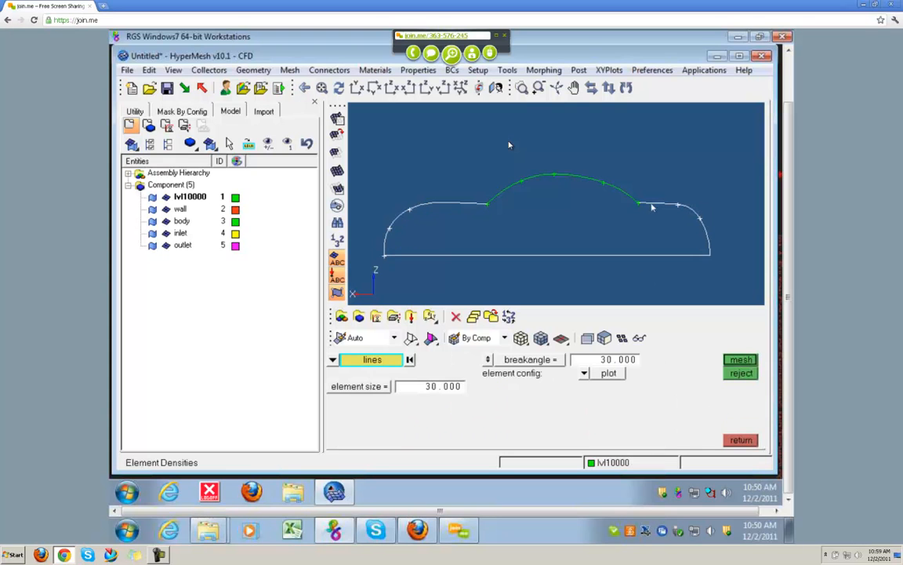
# Step: Select only the roof line, preview its element densities at size 30 with break angle 30, and abort
pyautogui.rightClick(651, 202)
pyautogui.click(631, 192)
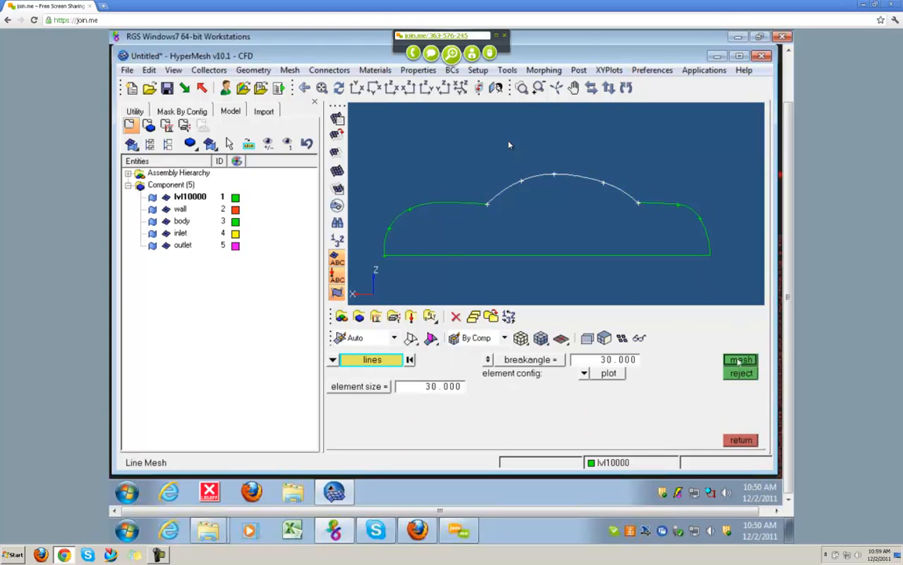
pyautogui.click(741, 359)
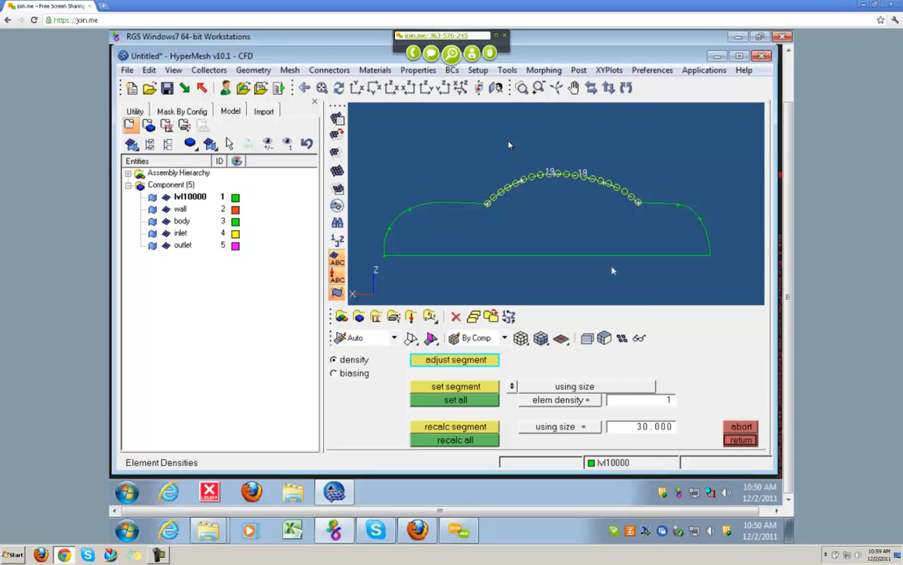
pyautogui.click(741, 427)
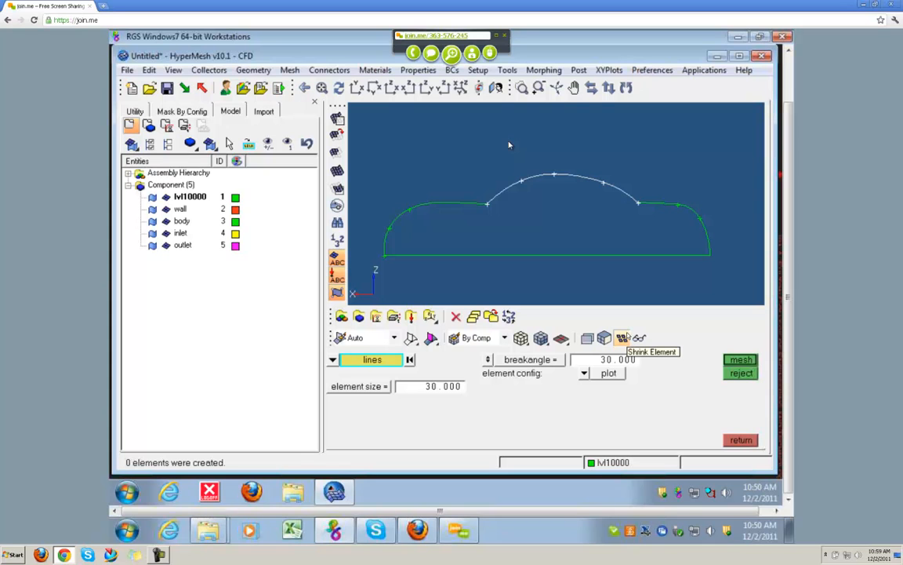
# Step: Switch to CATIA by launching Catia R20 x64 from the Dassault Systemes programs
pyautogui.click(127, 492)
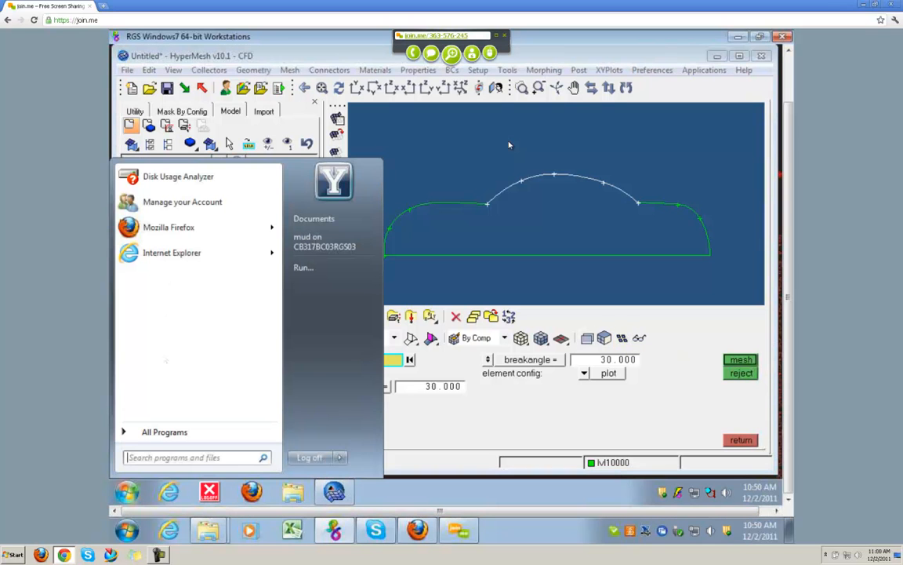
pyautogui.click(164, 431)
pyautogui.click(153, 281)
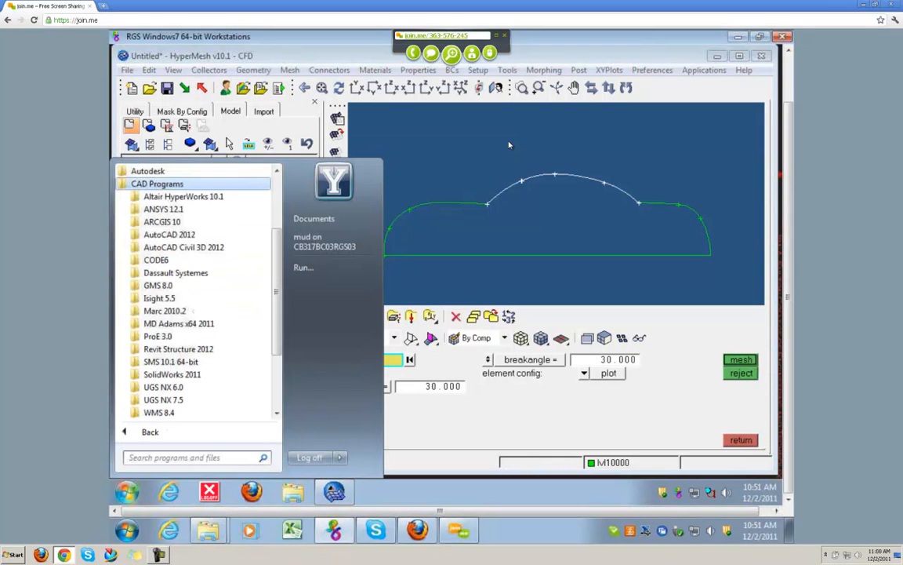
pyautogui.click(175, 272)
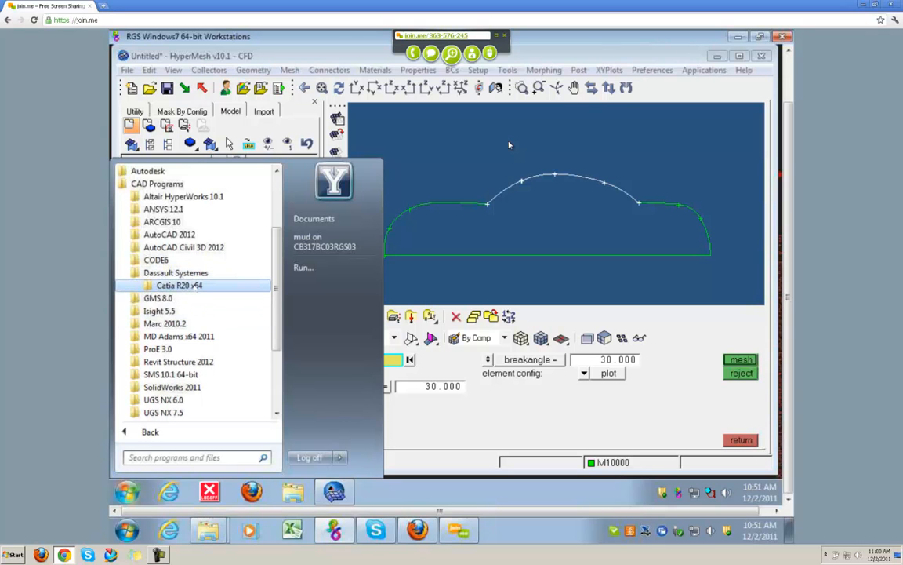
pyautogui.click(194, 287)
pyautogui.click(199, 297)
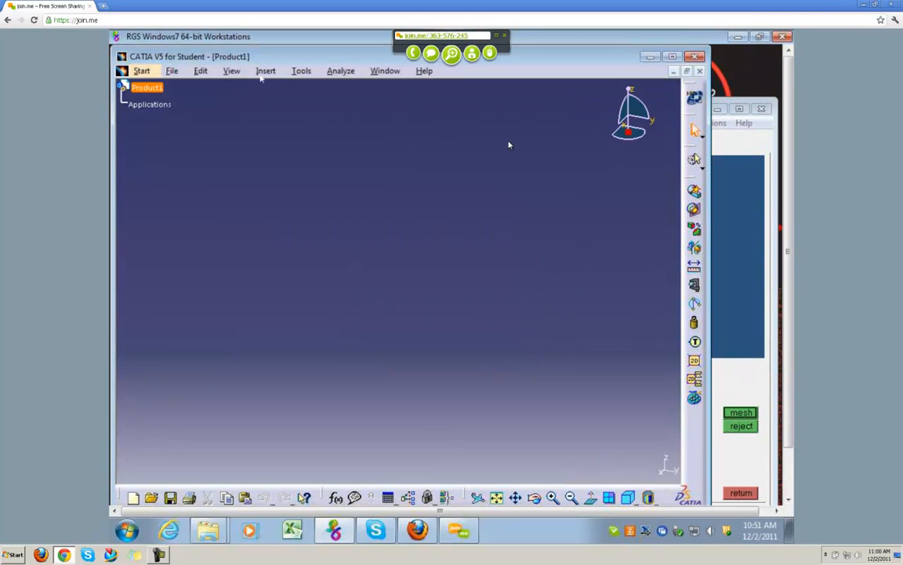
# Step: Start a DMU Space Analysis product and insert the existing part Car Surface Model Test into it
pyautogui.click(142, 72)
pyautogui.moveTo(176, 182)
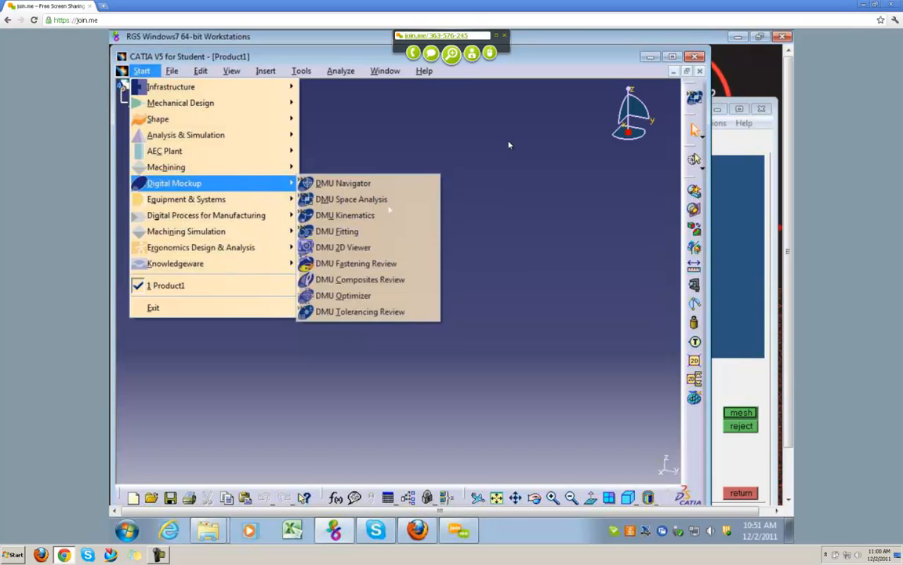
pyautogui.click(381, 200)
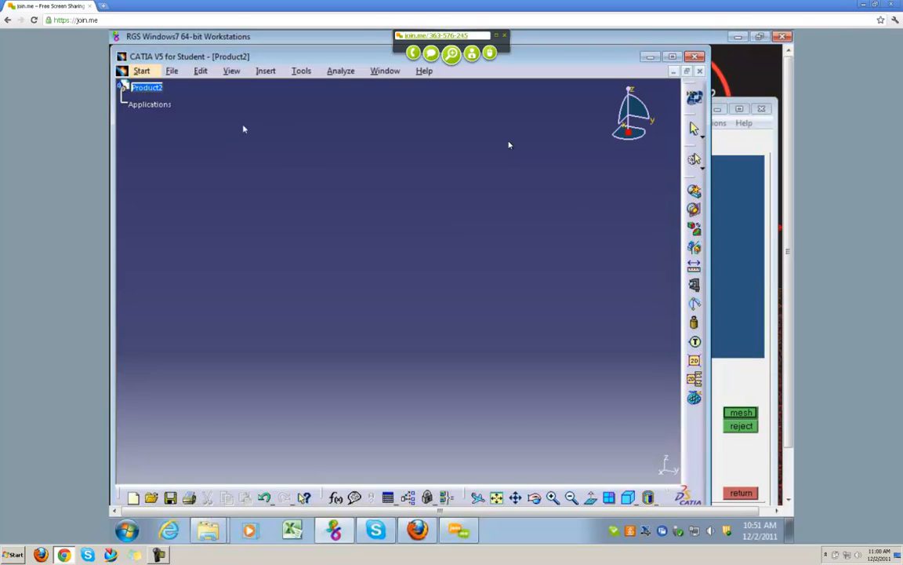
pyautogui.click(158, 88)
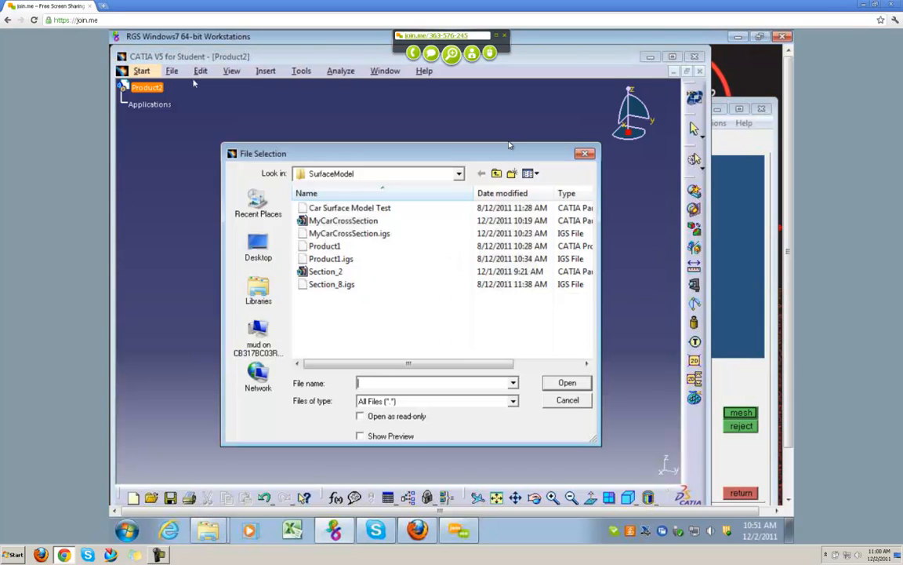
pyautogui.doubleClick(337, 208)
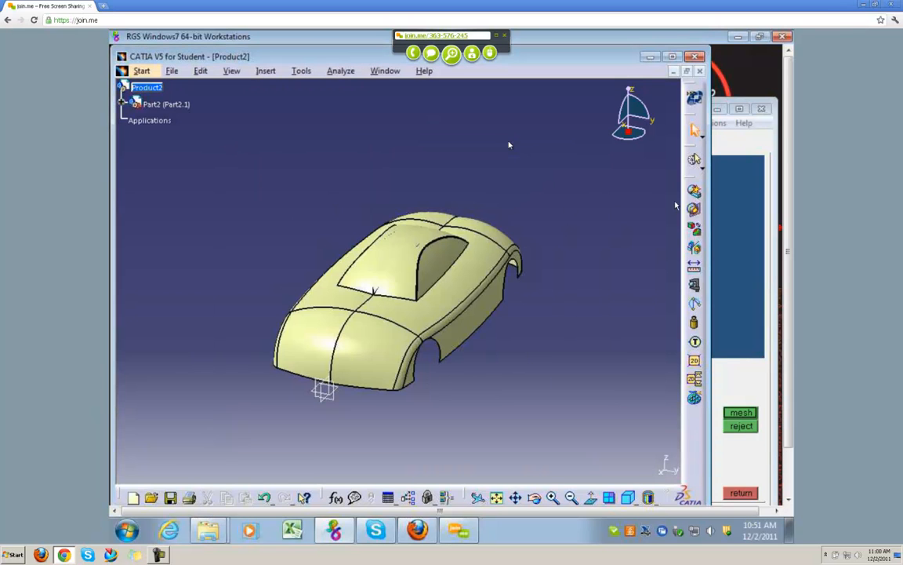
# Step: Create a lengthwise section through the car model with the plane normal to Y, and examine its profile in the section view
pyautogui.click(694, 208)
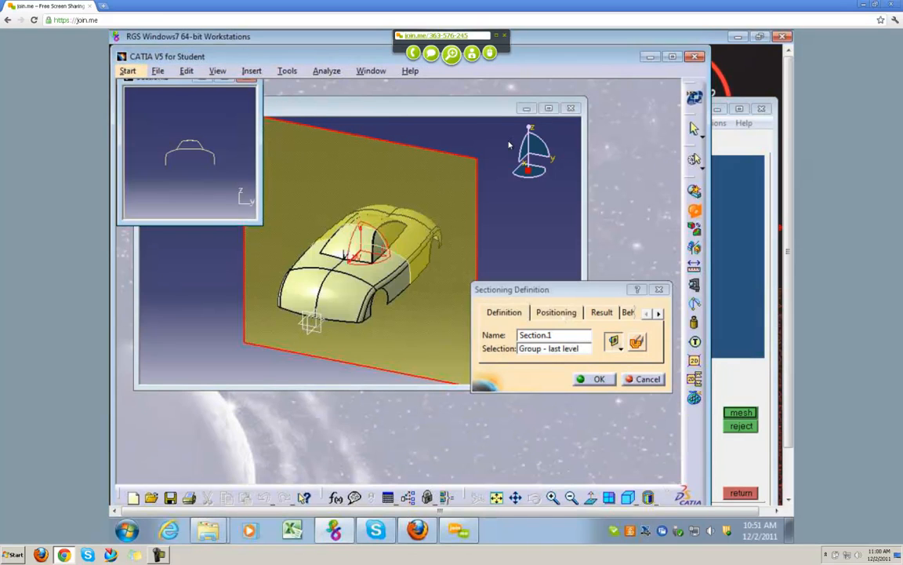
pyautogui.click(556, 312)
pyautogui.click(602, 331)
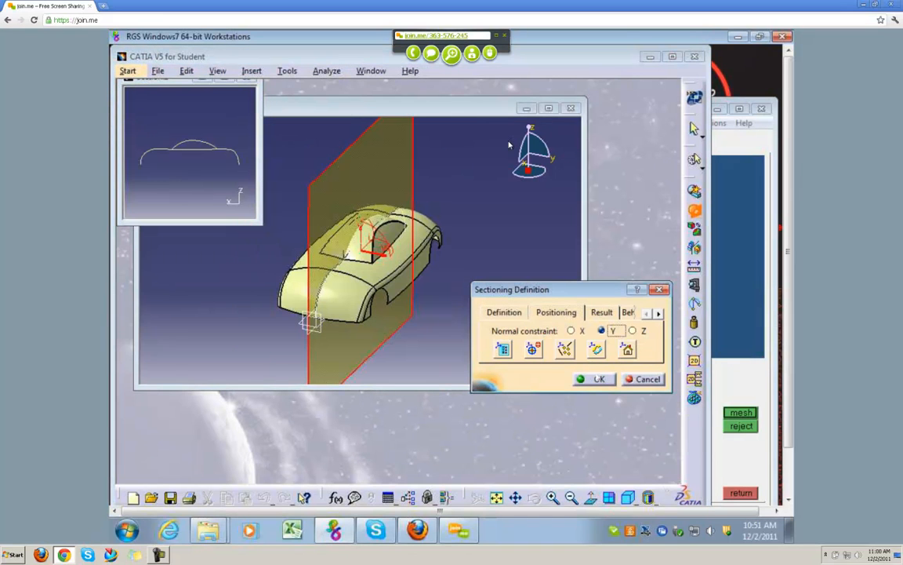
pyautogui.click(602, 312)
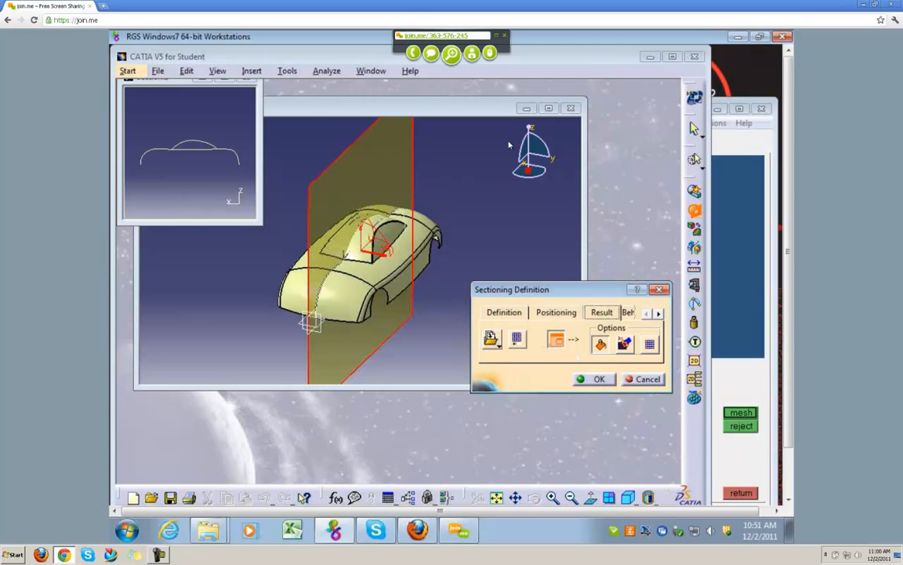
pyautogui.click(603, 382)
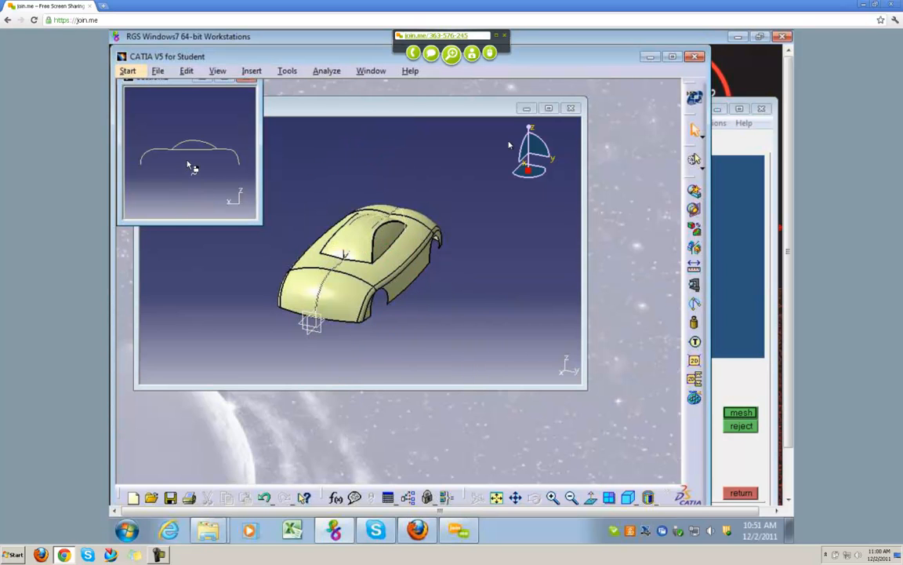
pyautogui.keyDown('ctrl'); pyautogui.moveTo(191, 146); pyautogui.dragTo(191, 92, button='middle'); pyautogui.keyUp('ctrl')
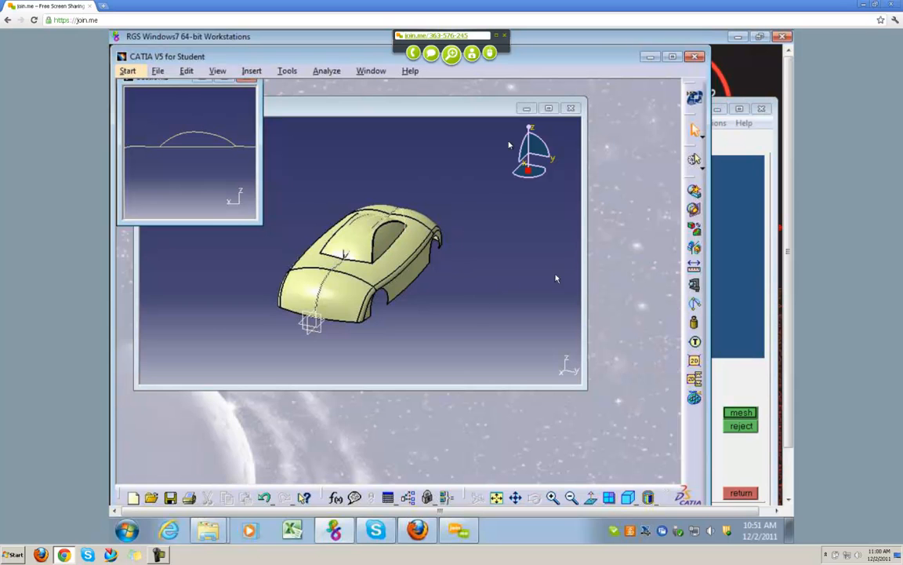
# Step: Export a crosswise section of the car model to the SurfaceModel folder as Test, and cancel opening a file
pyautogui.click(694, 210)
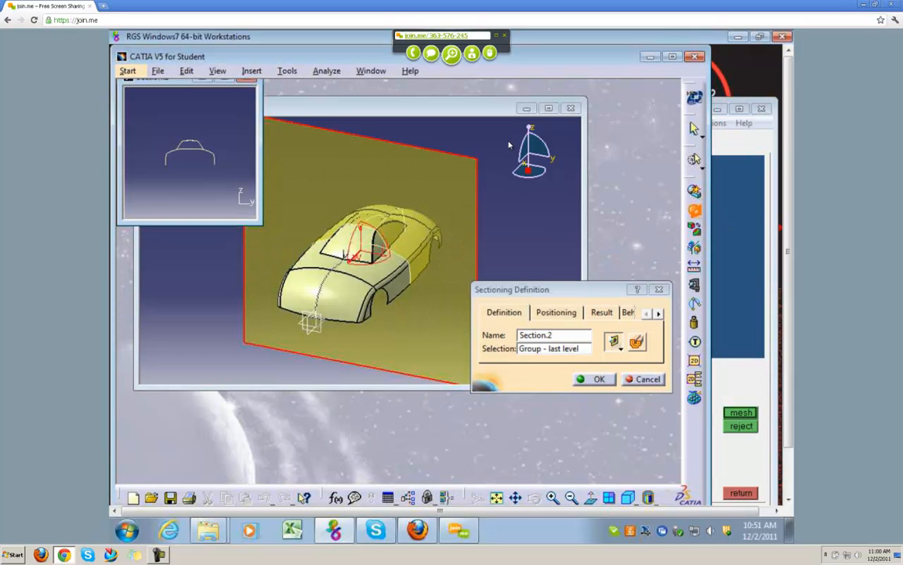
pyautogui.click(607, 312)
pyautogui.click(491, 341)
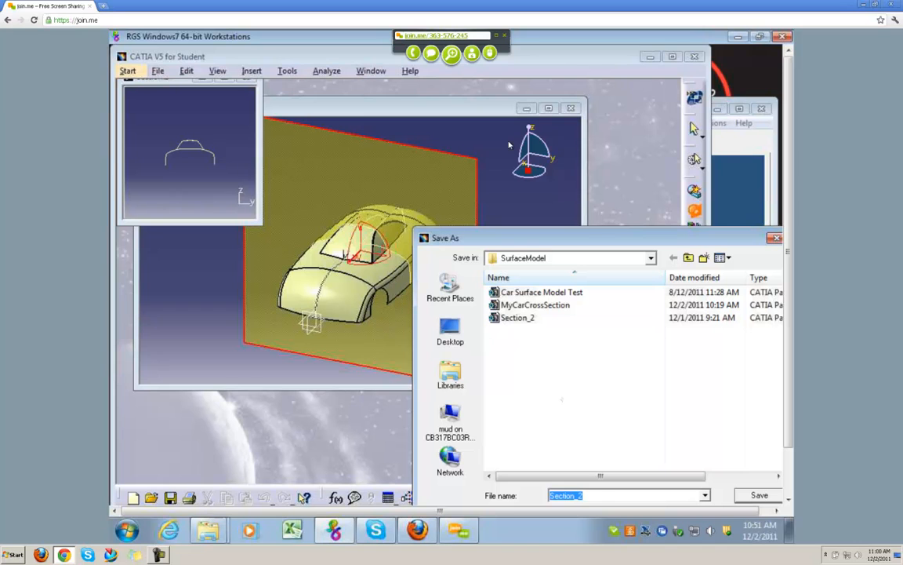
pyautogui.press('Return')
pyautogui.click(611, 379)
pyautogui.click(158, 71)
pyautogui.click(180, 122)
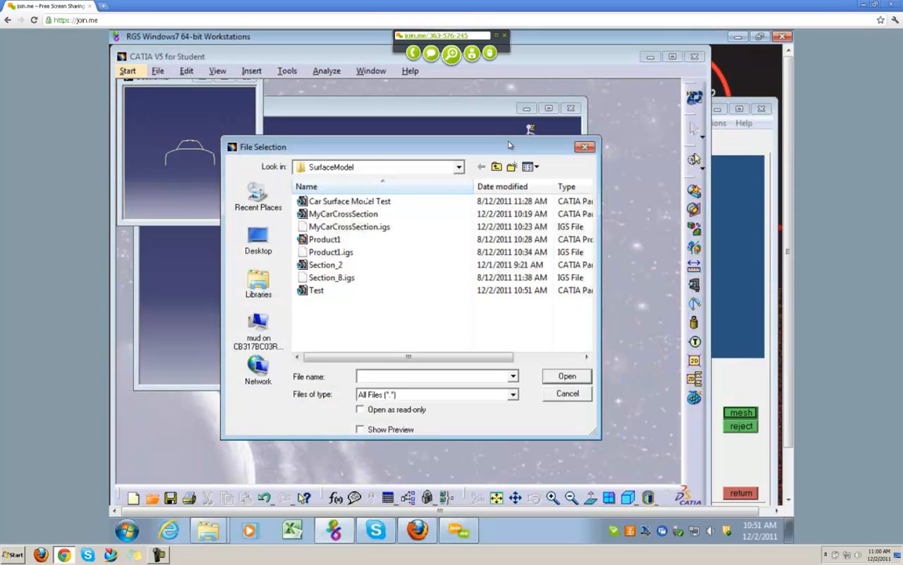
pyautogui.click(565, 392)
# Step: Create another car section with the plane normal to Y and export its result over the existing Test part
pyautogui.click(694, 209)
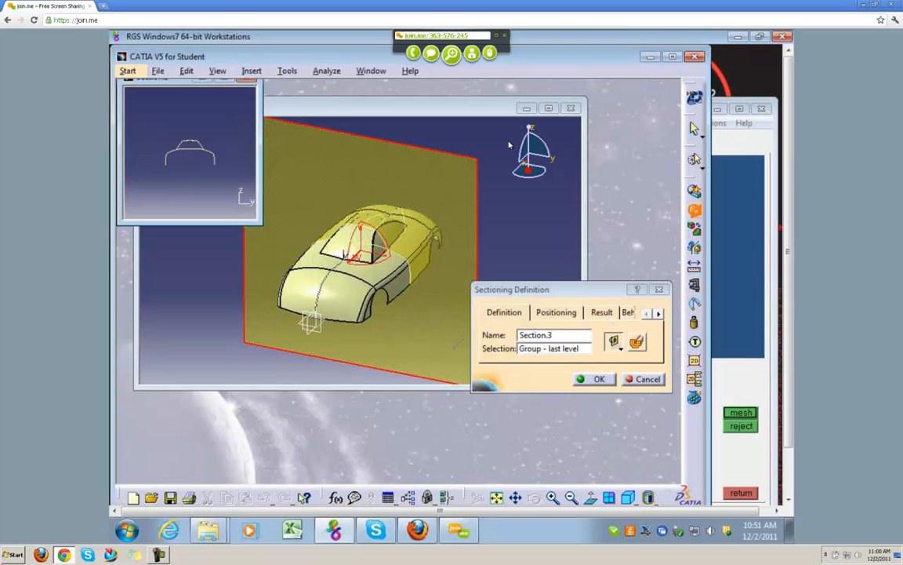
pyautogui.click(565, 313)
pyautogui.click(600, 330)
pyautogui.click(607, 313)
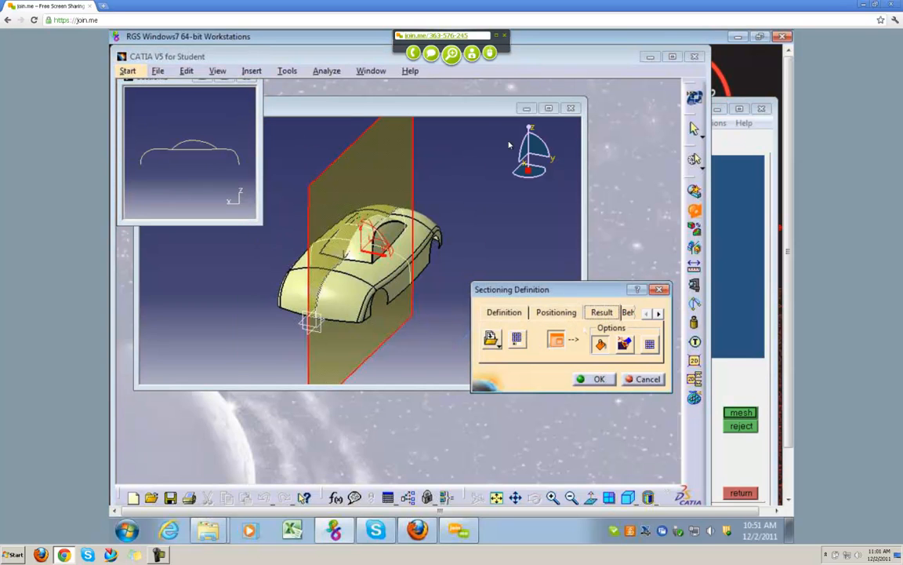
pyautogui.click(491, 339)
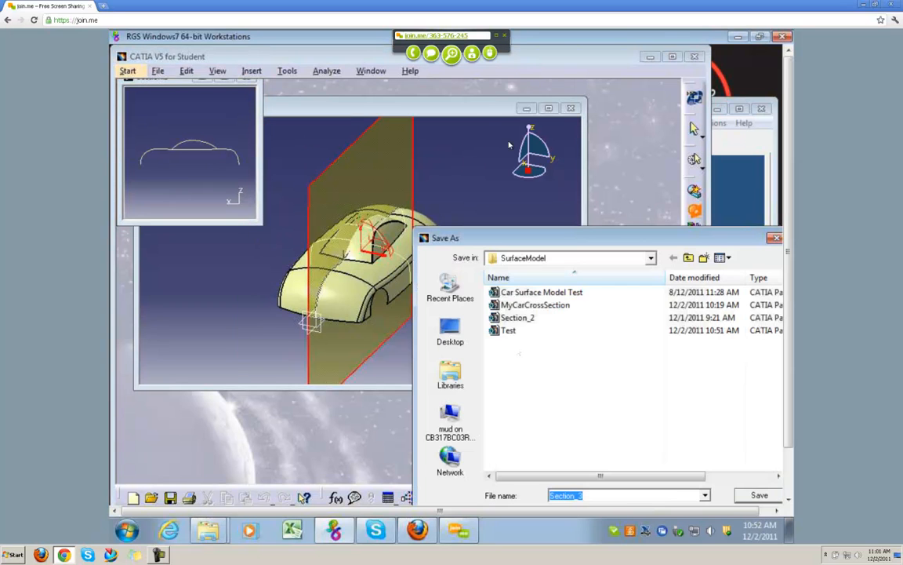
pyautogui.write('Test')
pyautogui.press('Return')
pyautogui.press('Return')
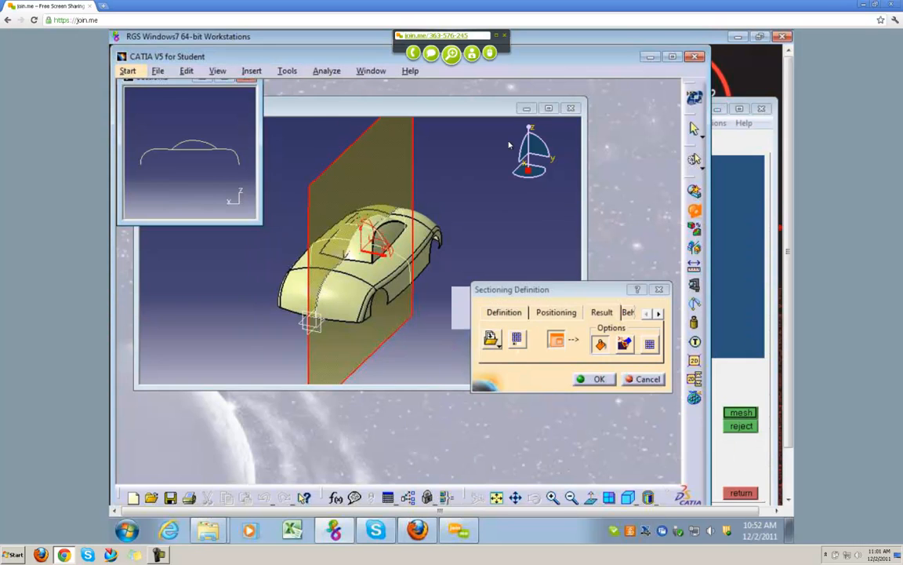
pyautogui.click(600, 381)
# Step: Open the exported Test part from the SurfaceModel folder and edit its section sketch
pyautogui.click(161, 72)
pyautogui.click(176, 118)
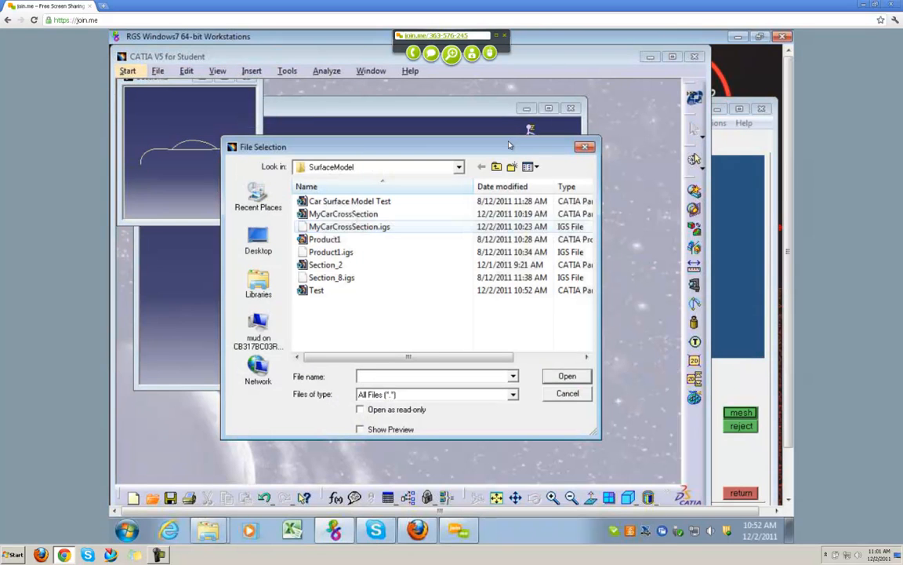
pyautogui.doubleClick(326, 288)
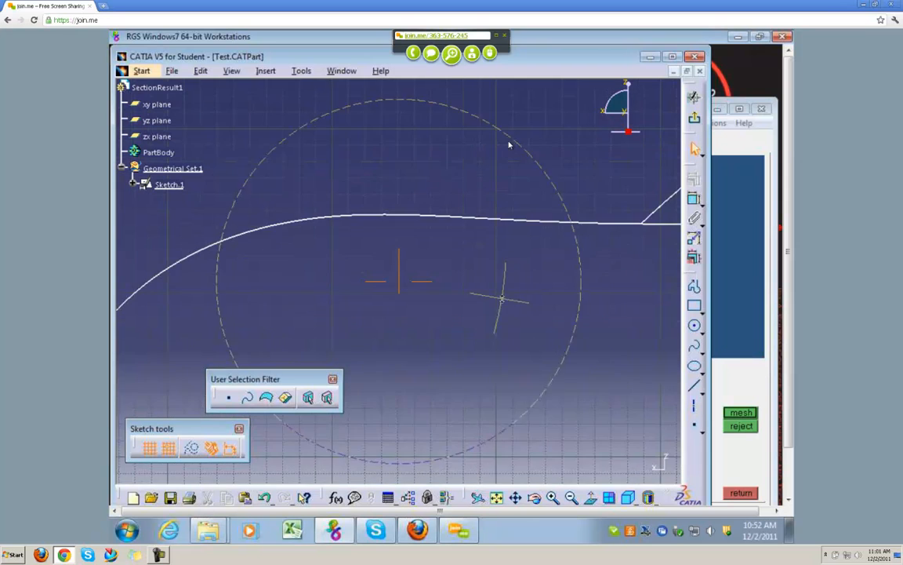
# Step: Draw a horizontal line between the two lower end points of the car profile to close the section sketch
pyautogui.click(694, 386)
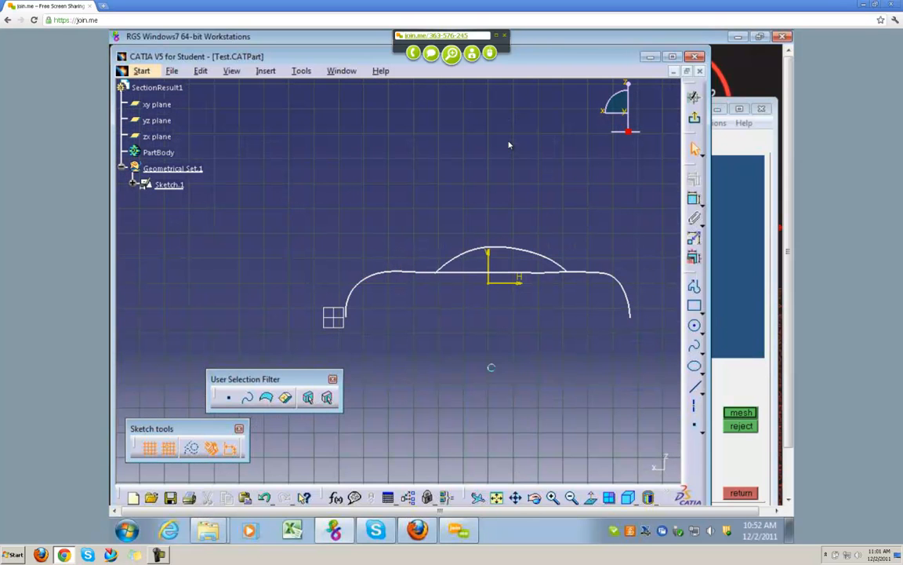
pyautogui.click(341, 313)
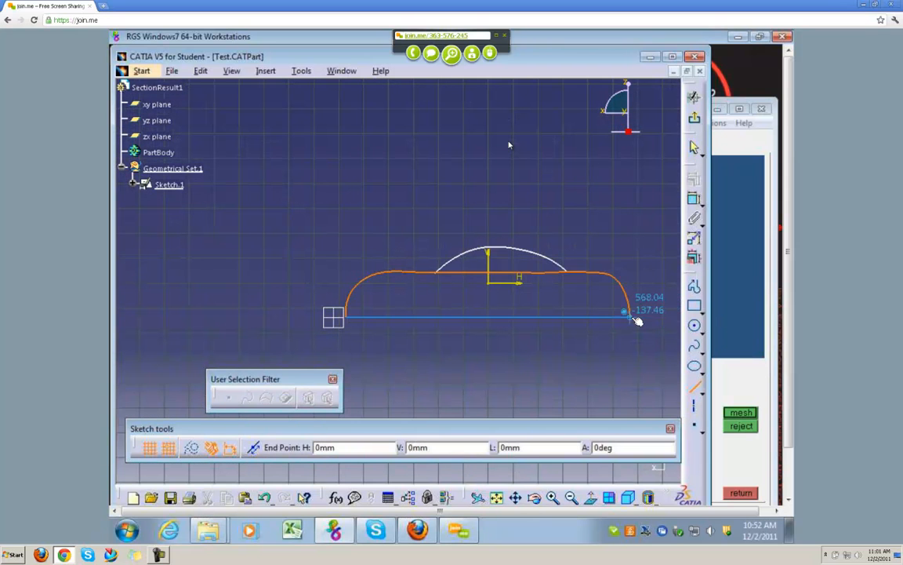
pyautogui.click(630, 316)
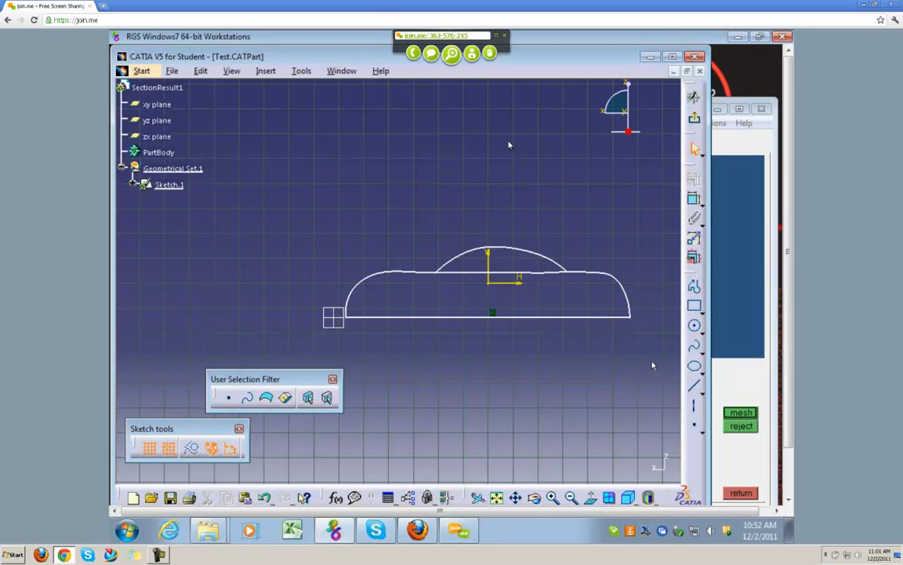
# Step: Switch to HyperMesh and examine the segmented lines of the car outline
pyautogui.hotkey('alt', 'Tab')
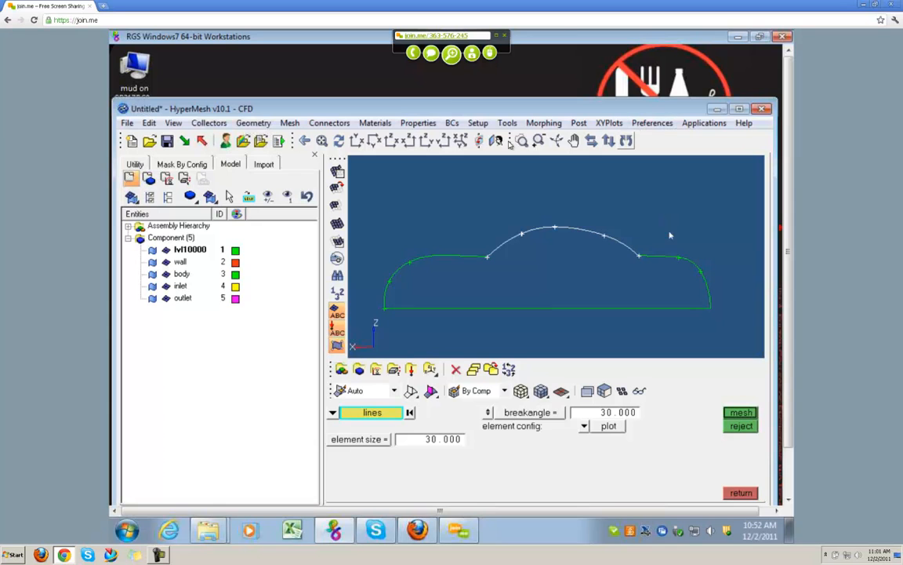
pyautogui.moveTo(792, 214); pyautogui.dragTo(792, 257)
pyautogui.click(208, 530)
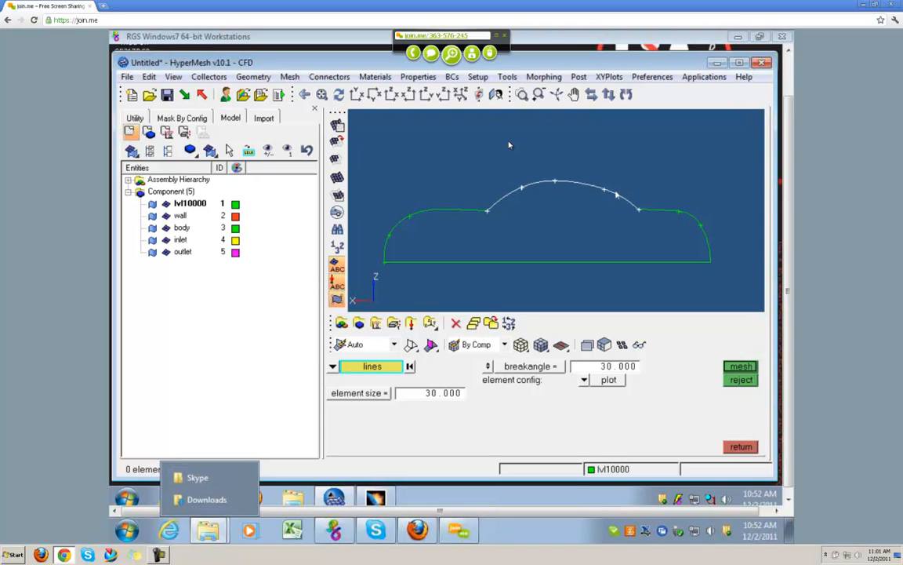
pyautogui.click(542, 229)
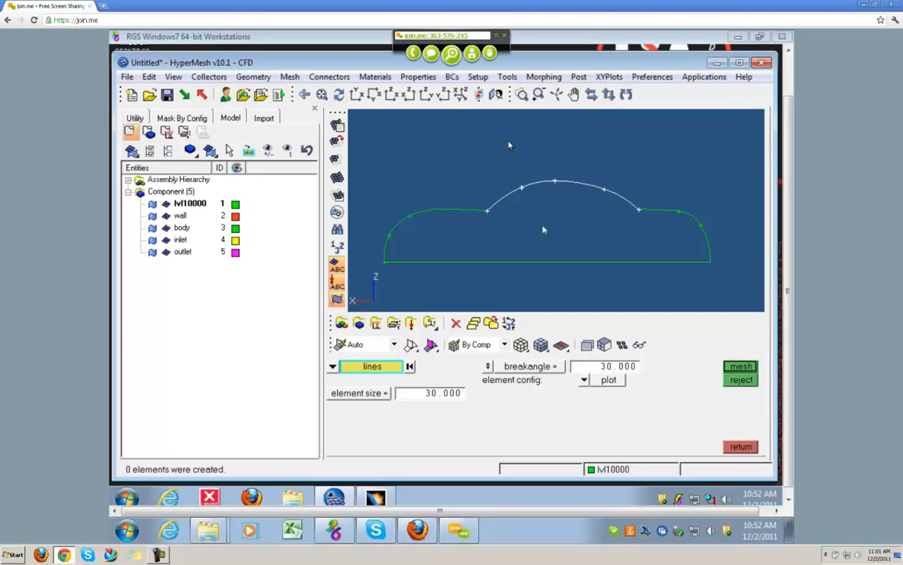
# Step: Leave the line mesh setup, delete the curved roof line of the car outline, and reject that deletion
pyautogui.press('Escape')
pyautogui.press('F2')
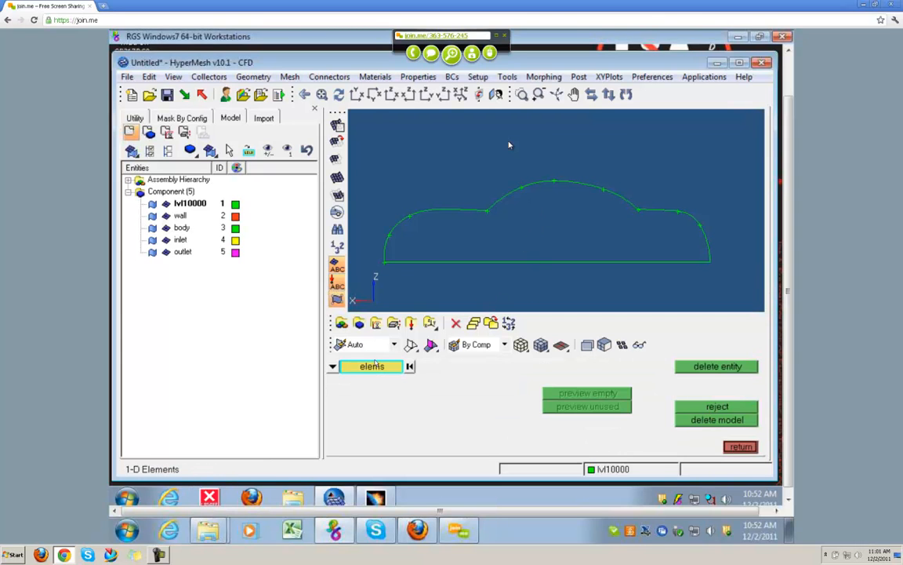
pyautogui.click(390, 406)
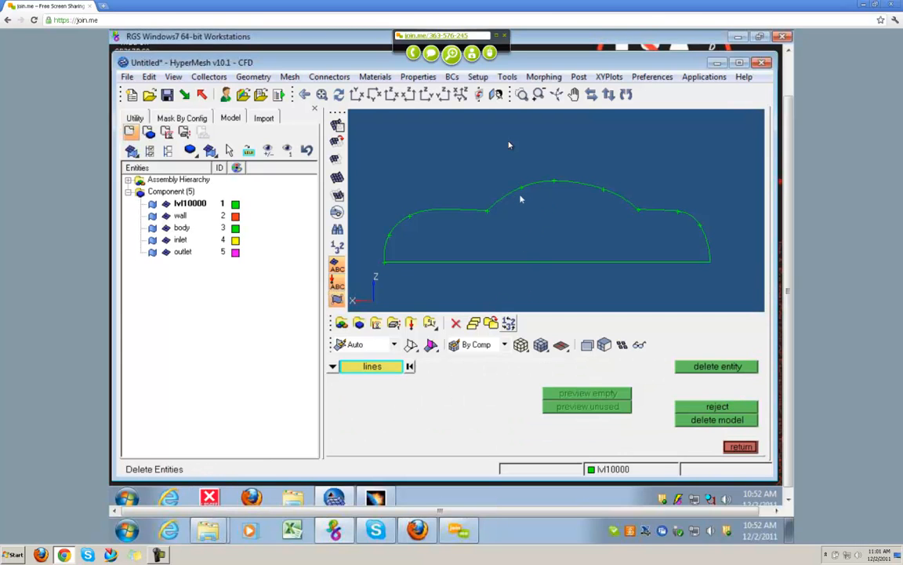
pyautogui.click(554, 182)
pyautogui.click(709, 367)
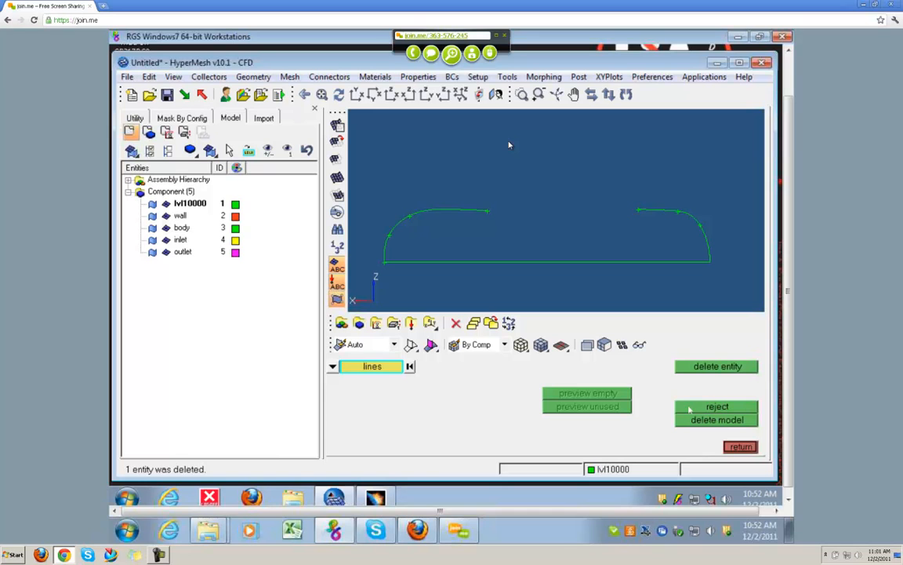
pyautogui.click(722, 408)
pyautogui.click(741, 448)
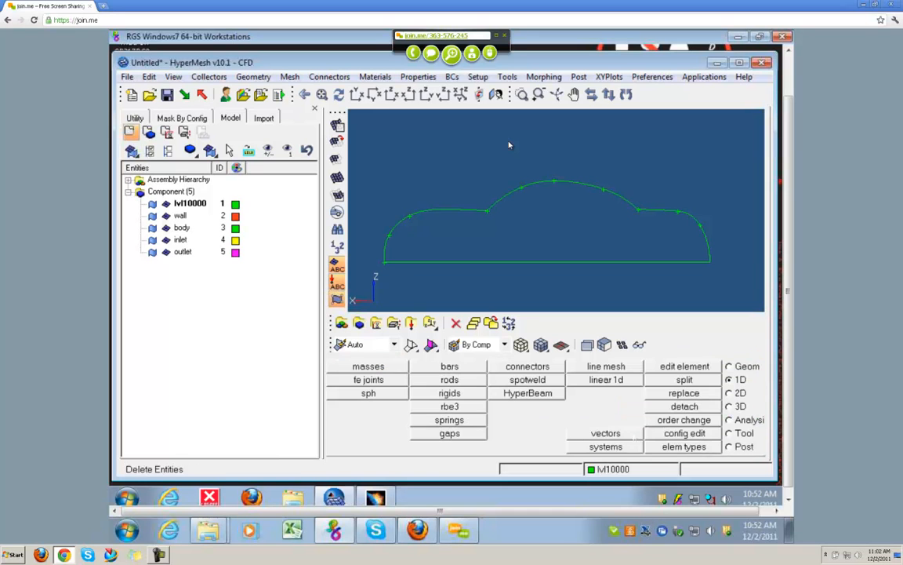
# Step: Switch to the open Skype folder window in Windows Explorer and go up to the groups folder on drive J
pyautogui.moveTo(211, 535)
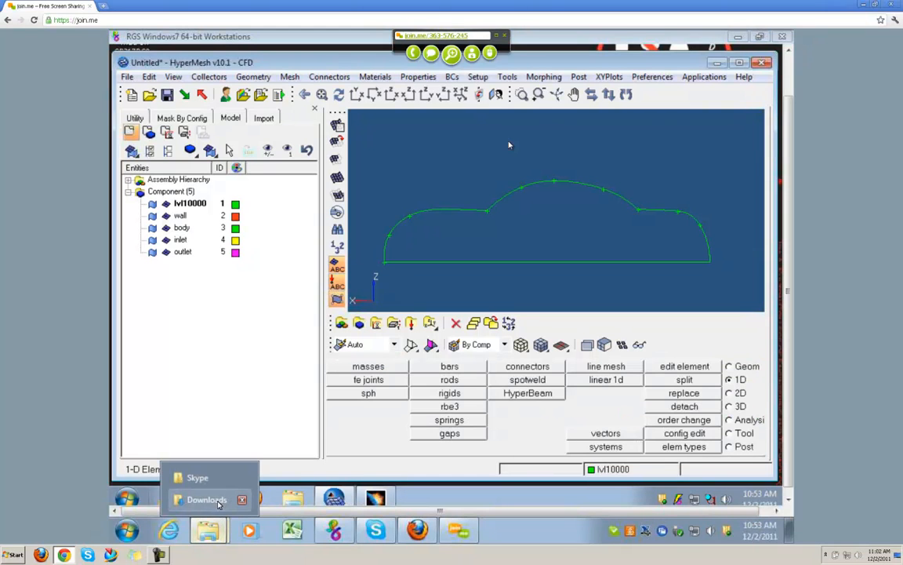
pyautogui.click(197, 476)
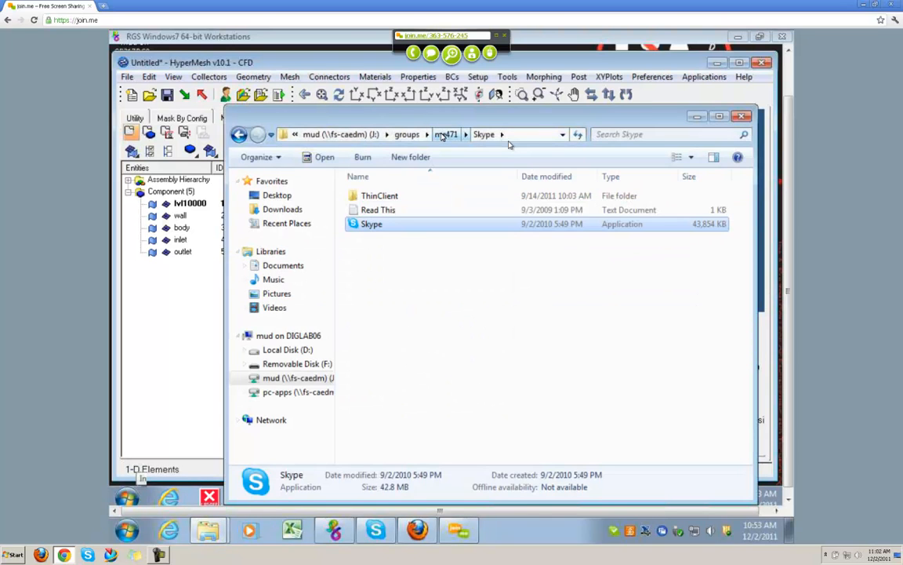
pyautogui.click(392, 134)
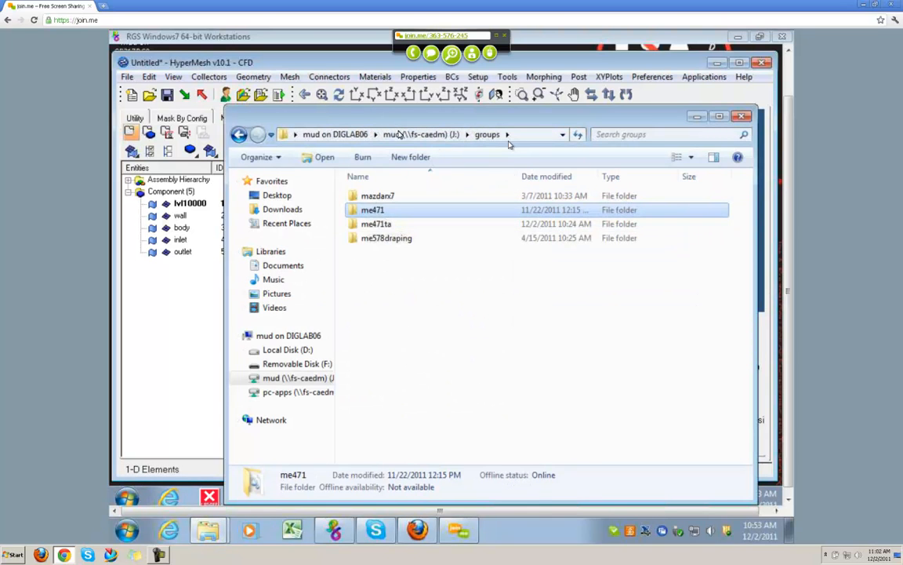